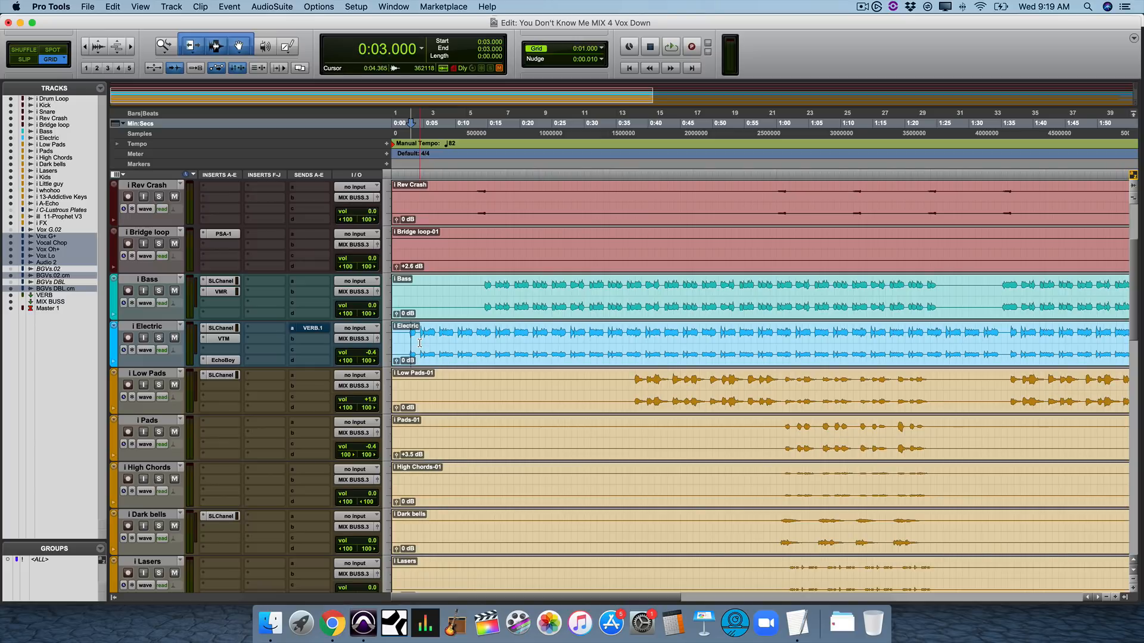
Step: Play the song from 0:03 and from 2:46, stopping playback after each passage
{"action": "key", "text": "space"}
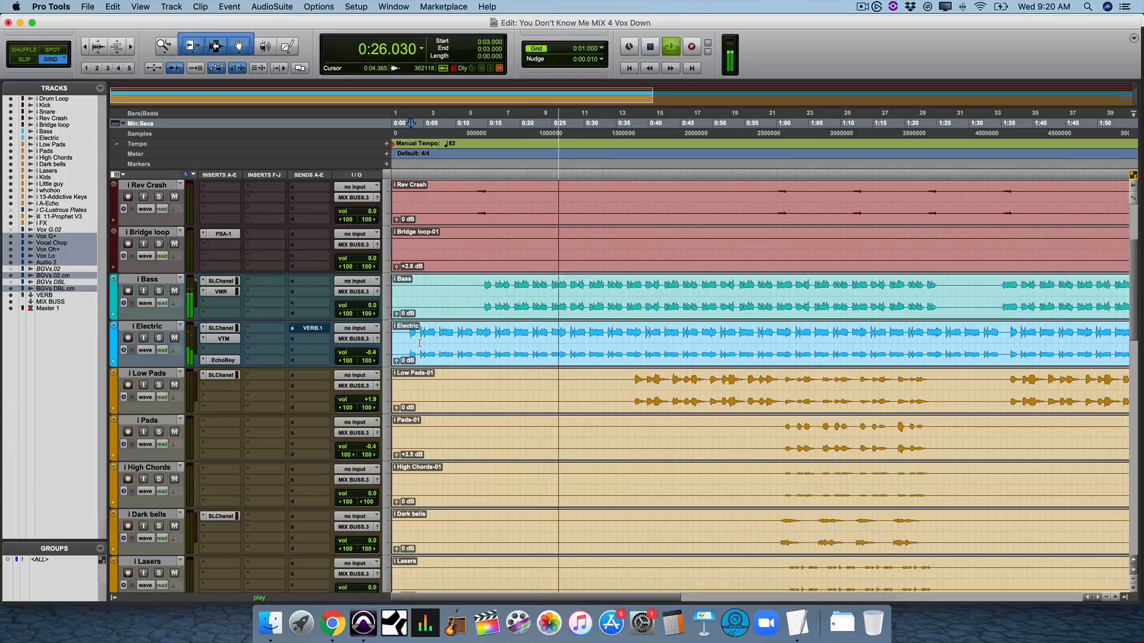
{"action": "key", "text": "space"}
{"action": "scroll", "coordinate": [588, 366], "scroll_direction": "right", "scroll_amount": 15}
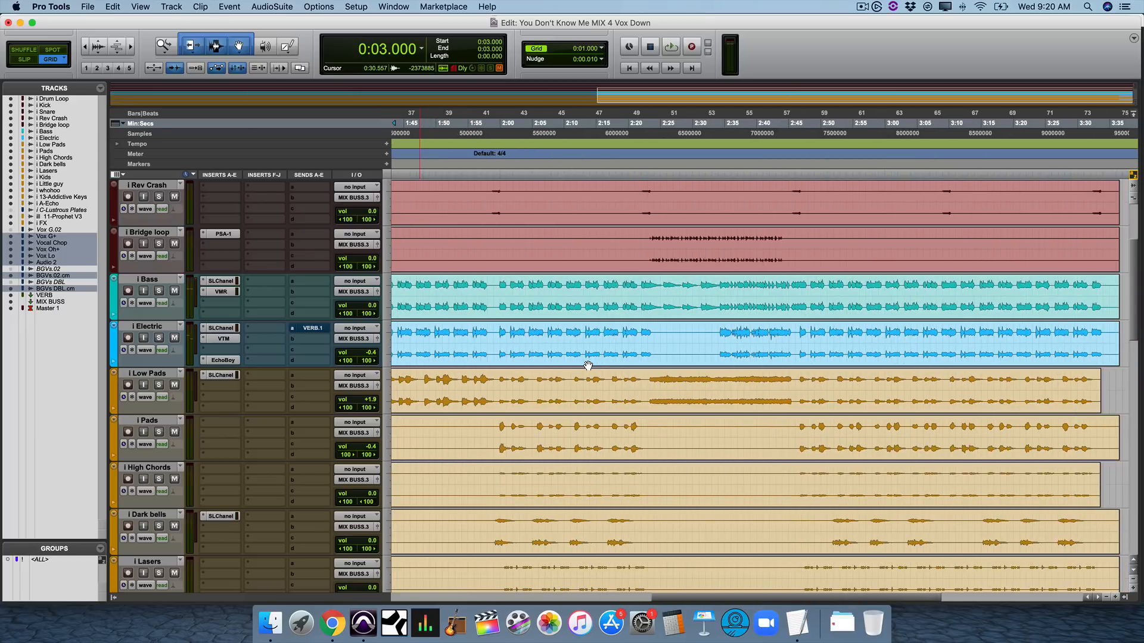
{"action": "left_click", "coordinate": [798, 377]}
{"action": "key", "text": "space"}
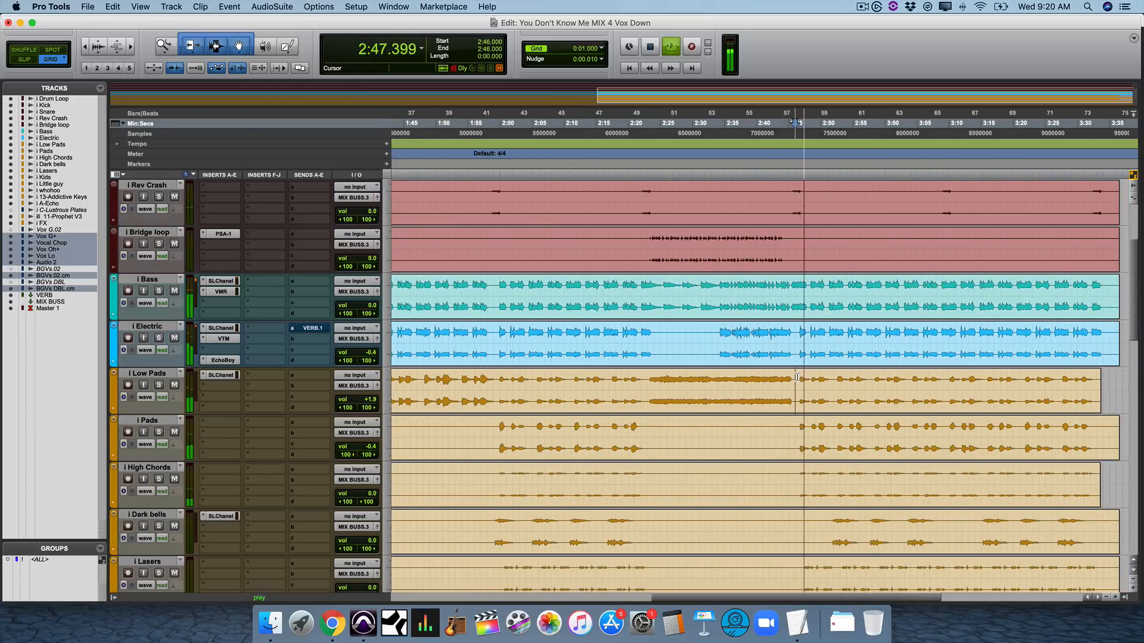
{"action": "scroll", "coordinate": [798, 378], "scroll_direction": "right", "scroll_amount": 3}
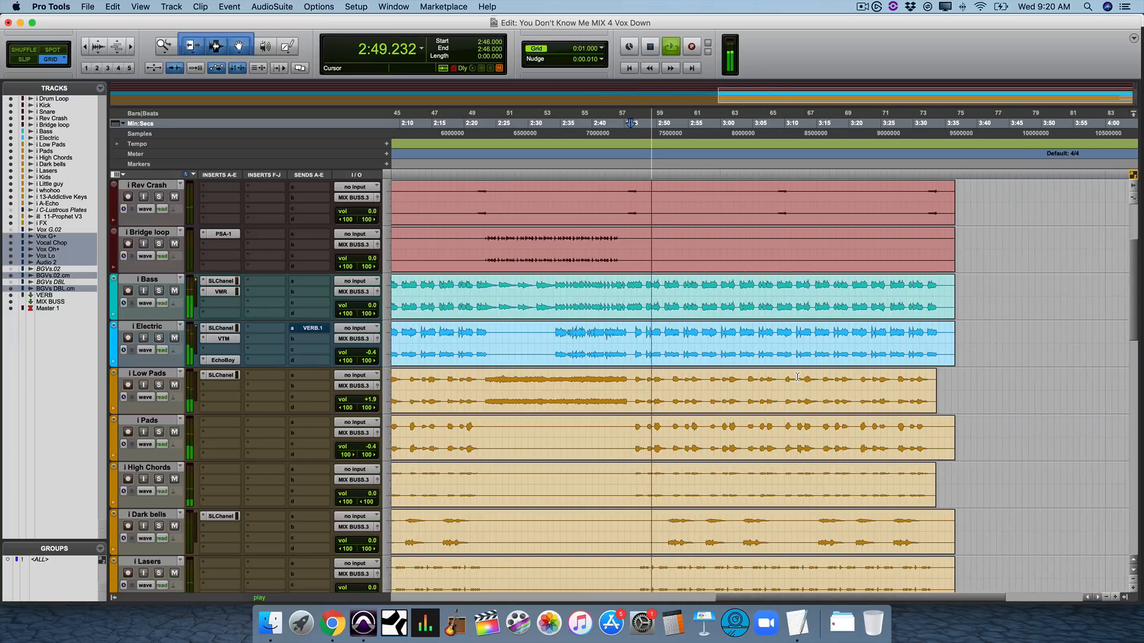
{"action": "scroll", "coordinate": [673, 381], "scroll_direction": "right", "scroll_amount": 2}
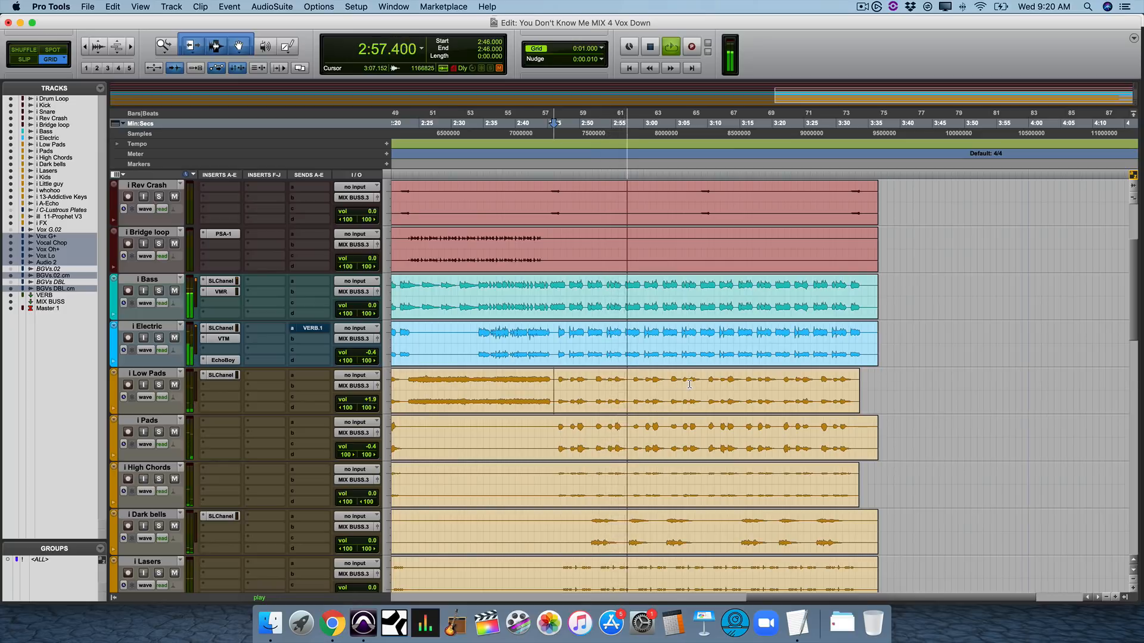
{"action": "key", "text": "space"}
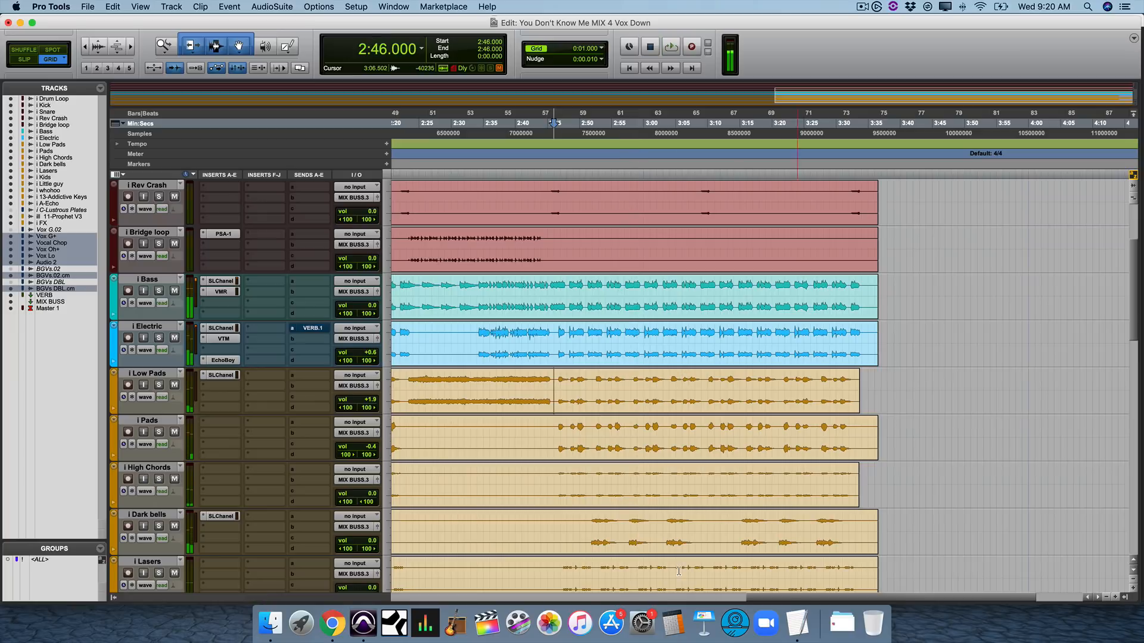
Step: Place the playback cursor at 3:10 and select the MIX BUSS track in the Mix window
{"action": "left_click", "coordinate": [708, 522]}
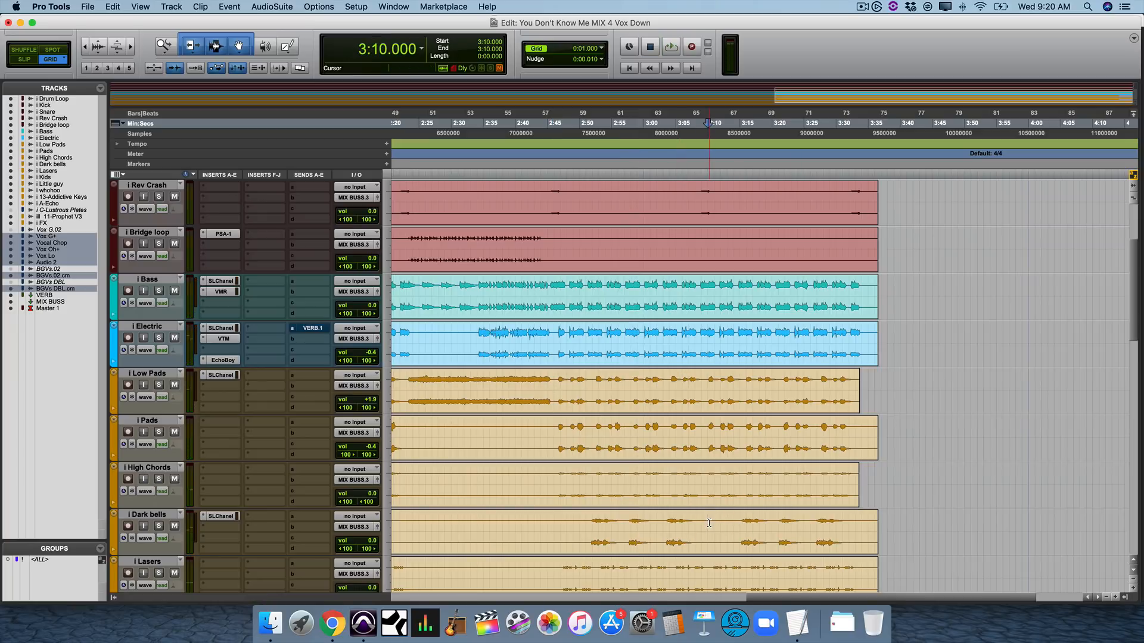
{"action": "key", "text": "super+equal"}
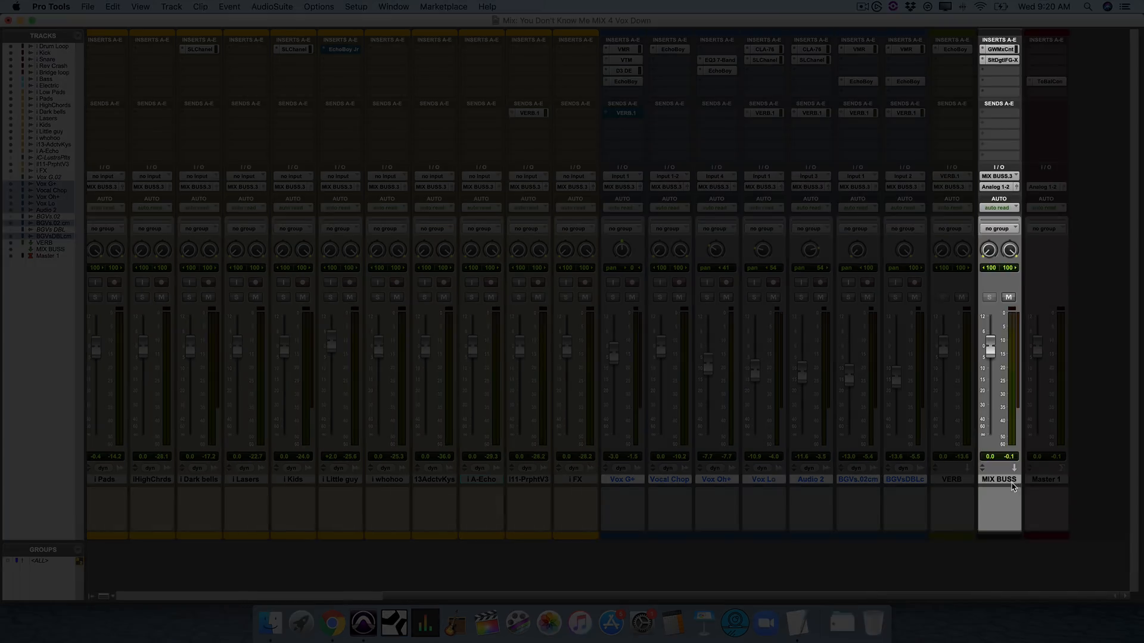
{"action": "left_click", "coordinate": [1000, 480]}
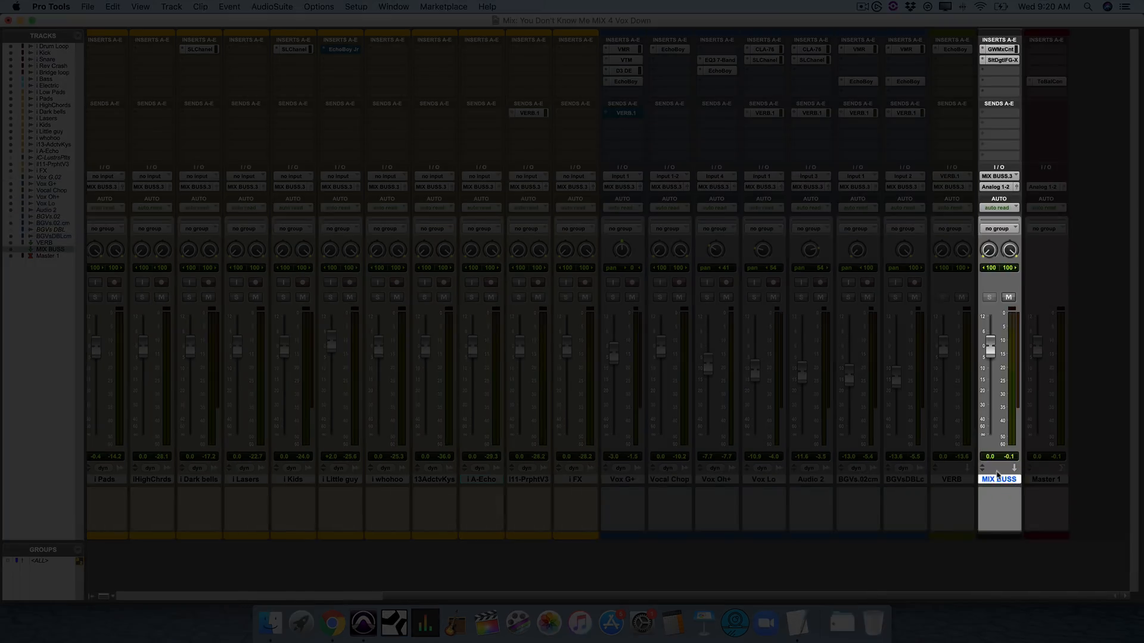
Step: Bypass and re-enable both MIX BUSS inserts twice to compare the mix with and without them
{"action": "scroll", "coordinate": [547, 483], "scroll_direction": "left", "scroll_amount": 10}
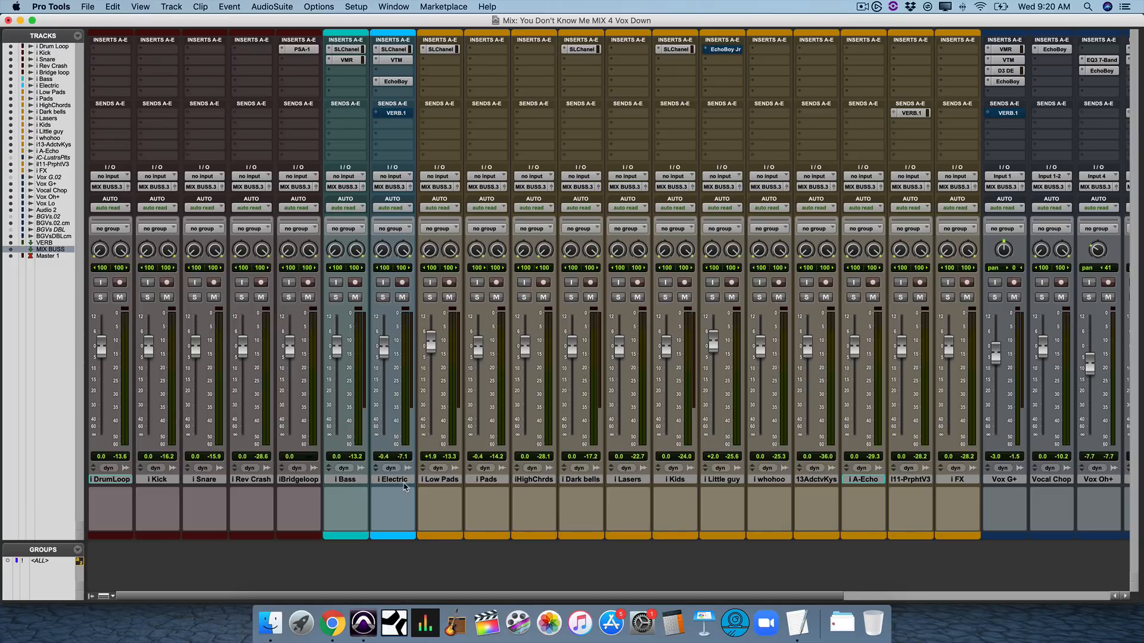
{"action": "scroll", "coordinate": [438, 488], "scroll_direction": "right", "scroll_amount": 5}
{"action": "scroll", "coordinate": [438, 488], "scroll_direction": "right", "scroll_amount": 3}
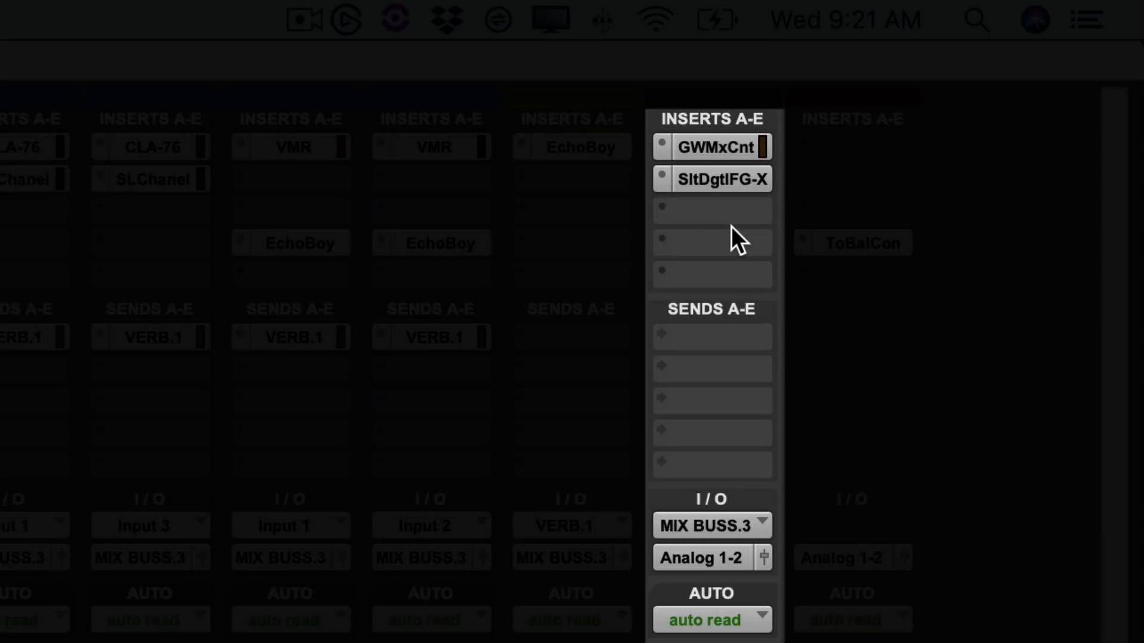
{"action": "left_click", "coordinate": [733, 146]}
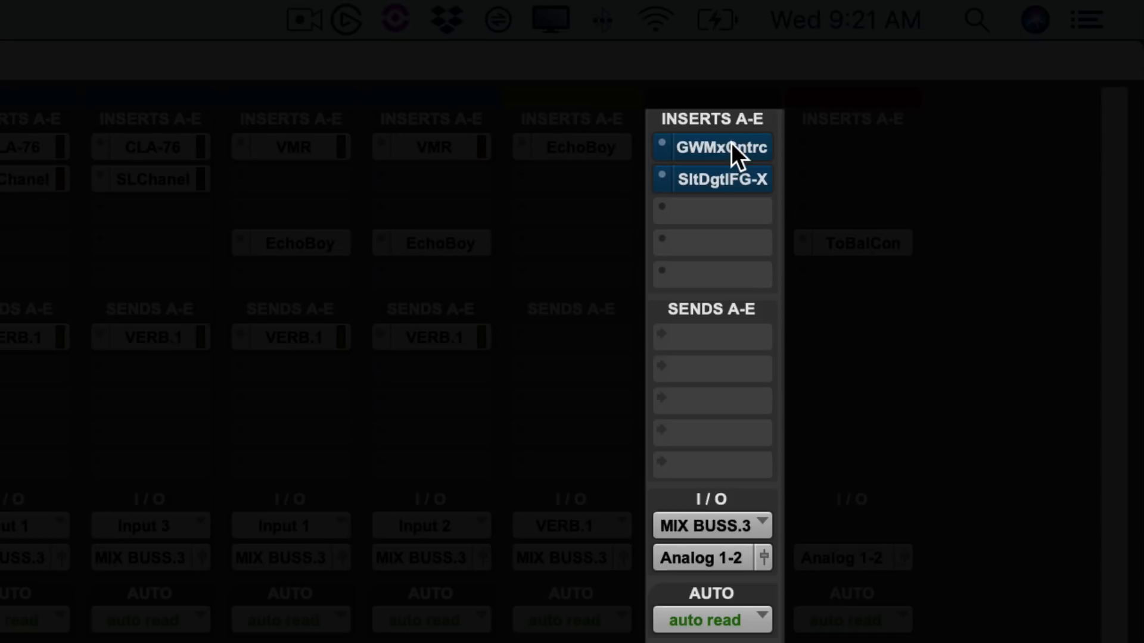
{"action": "left_click", "coordinate": [731, 141]}
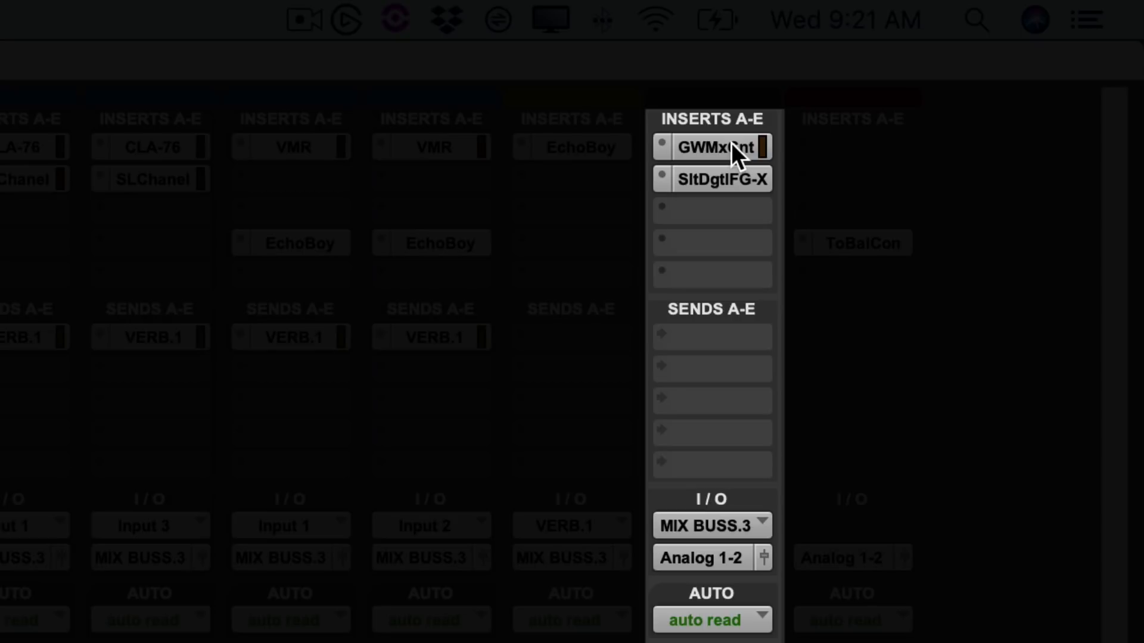
{"action": "left_click", "coordinate": [731, 142]}
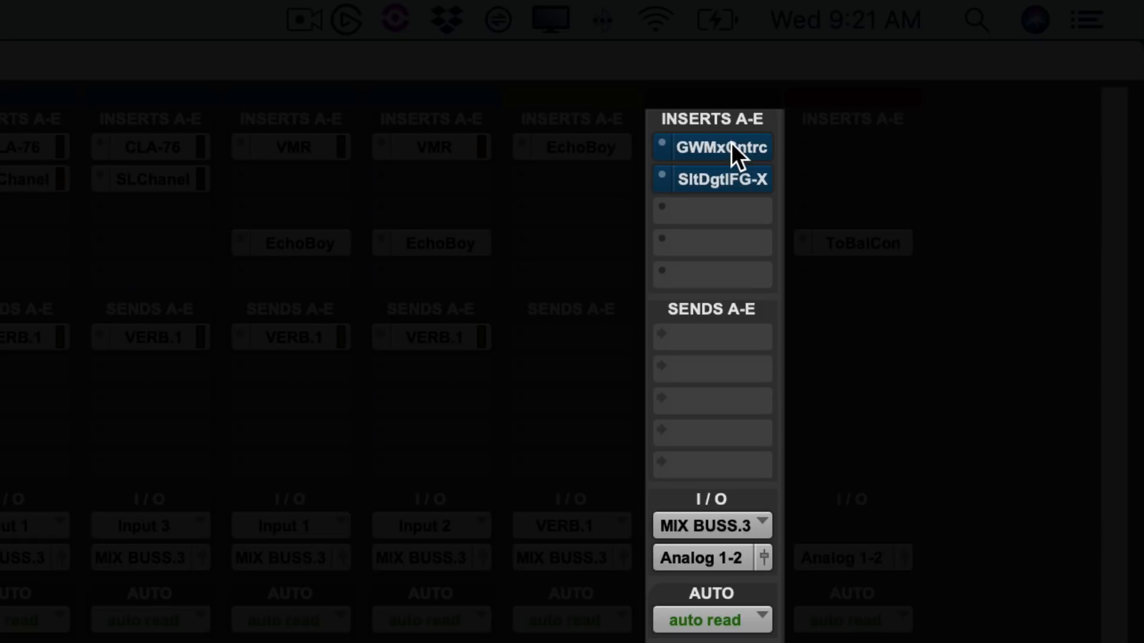
{"action": "left_click", "coordinate": [731, 142]}
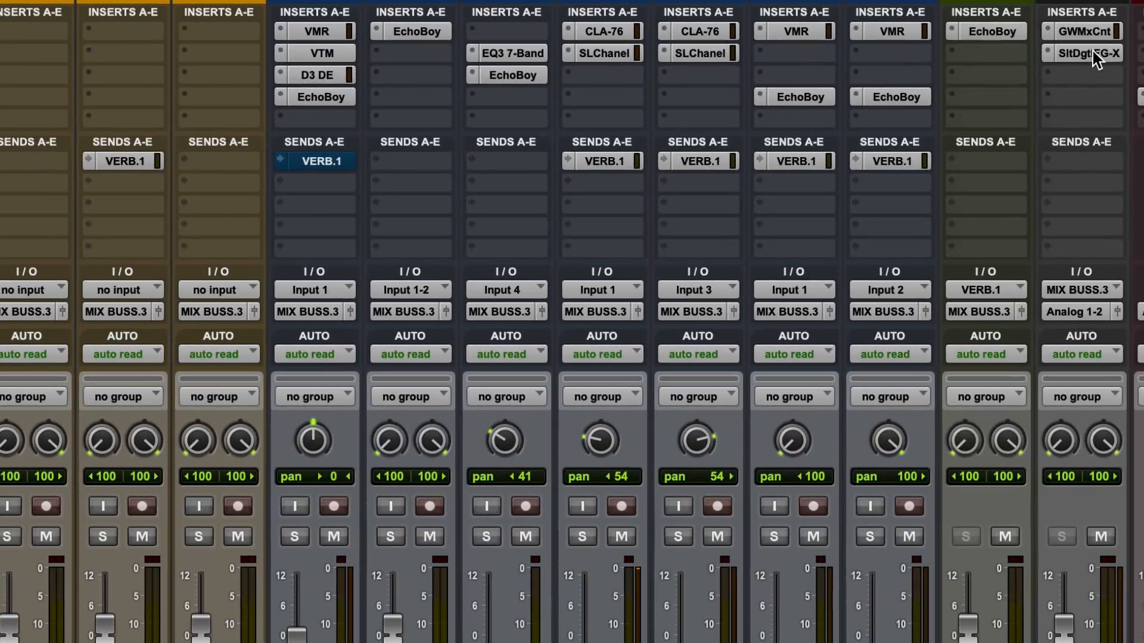
Step: Bypass the SltDgtlFG-X insert on MIX BUSS and open the GW MixCentric plug-in
{"action": "left_click", "coordinate": [723, 179]}
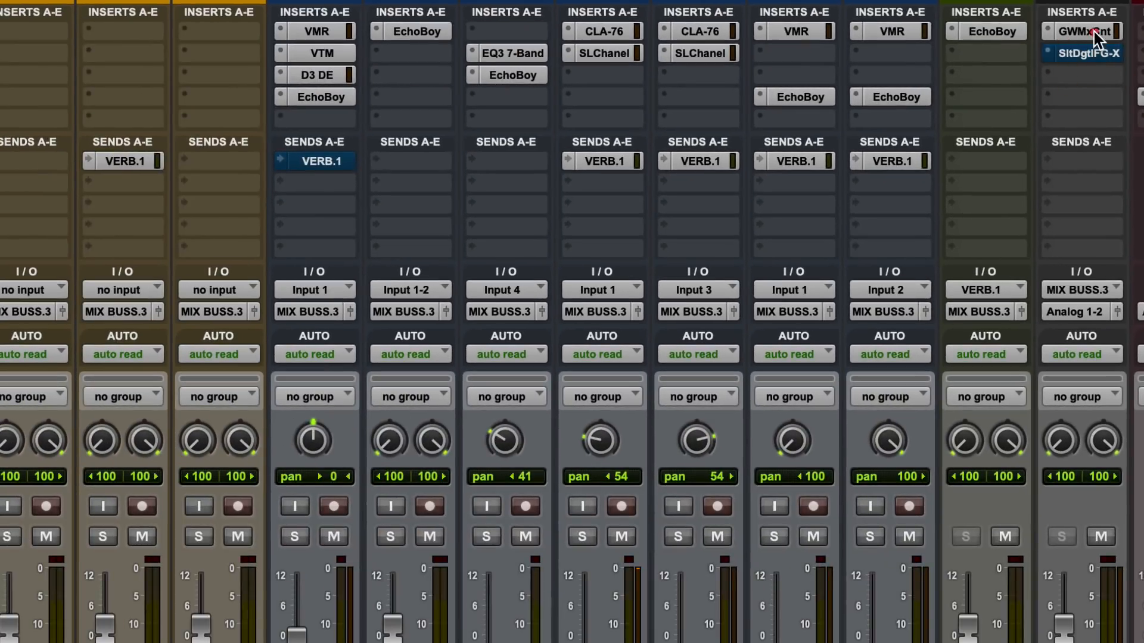
{"action": "left_click", "coordinate": [1094, 31]}
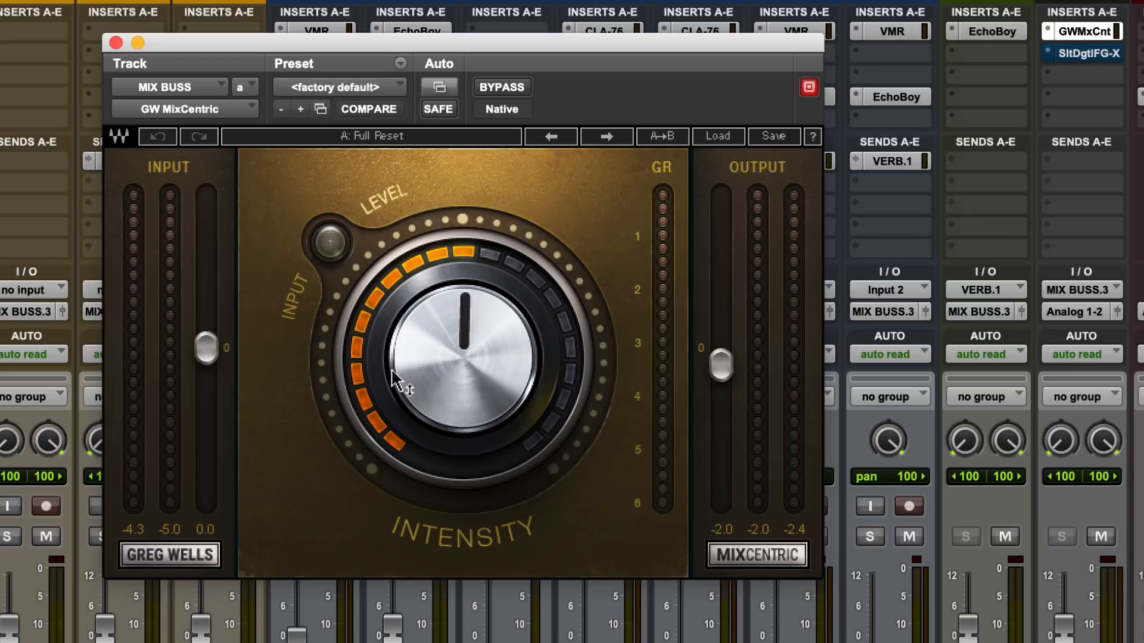
{"action": "mouse_move", "coordinate": [473, 304]}
{"action": "mouse_move", "coordinate": [447, 438]}
{"action": "mouse_move", "coordinate": [460, 344]}
Step: Compare the mix with GW MixCentric bypassed and active during playback, leave it active, and close the plug-in window
{"action": "left_click", "coordinate": [515, 88]}
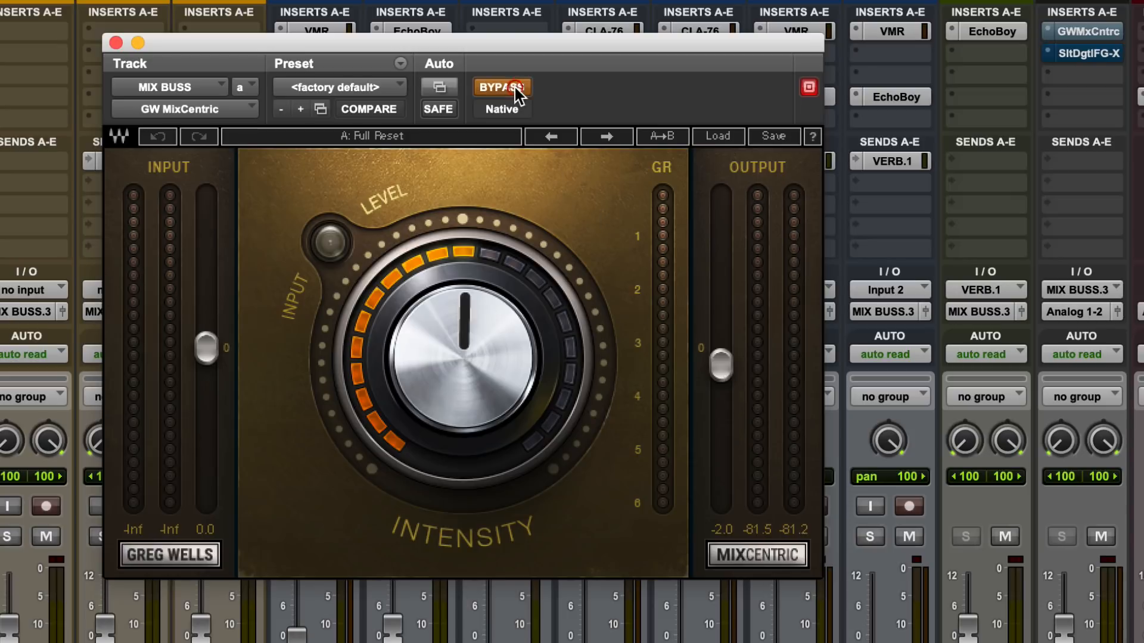
{"action": "key", "text": "space"}
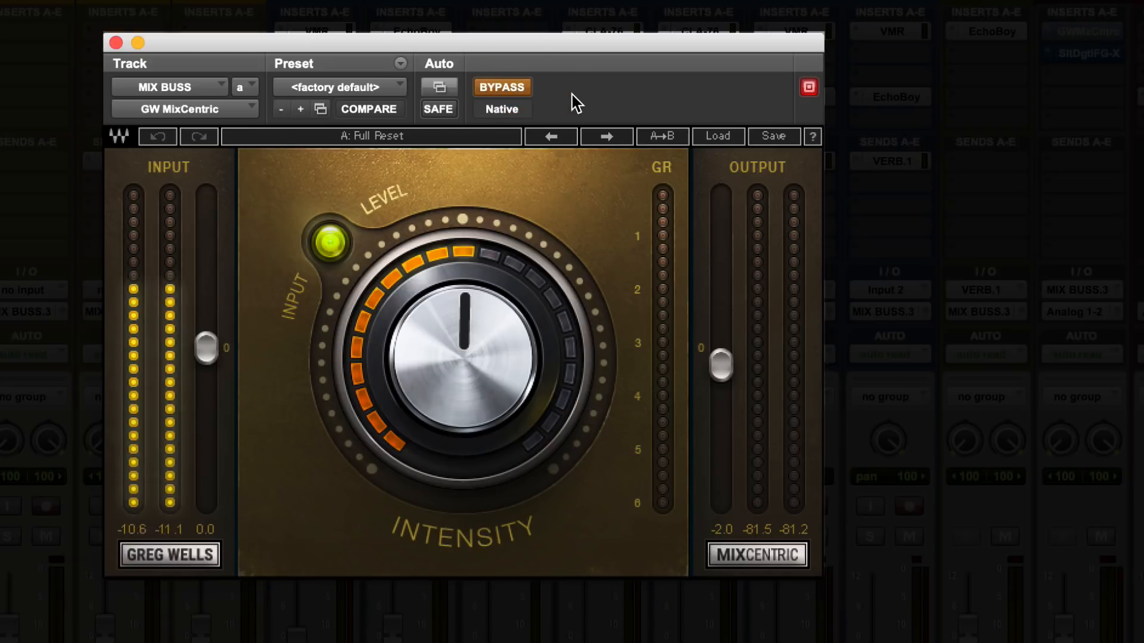
{"action": "left_click", "coordinate": [504, 87]}
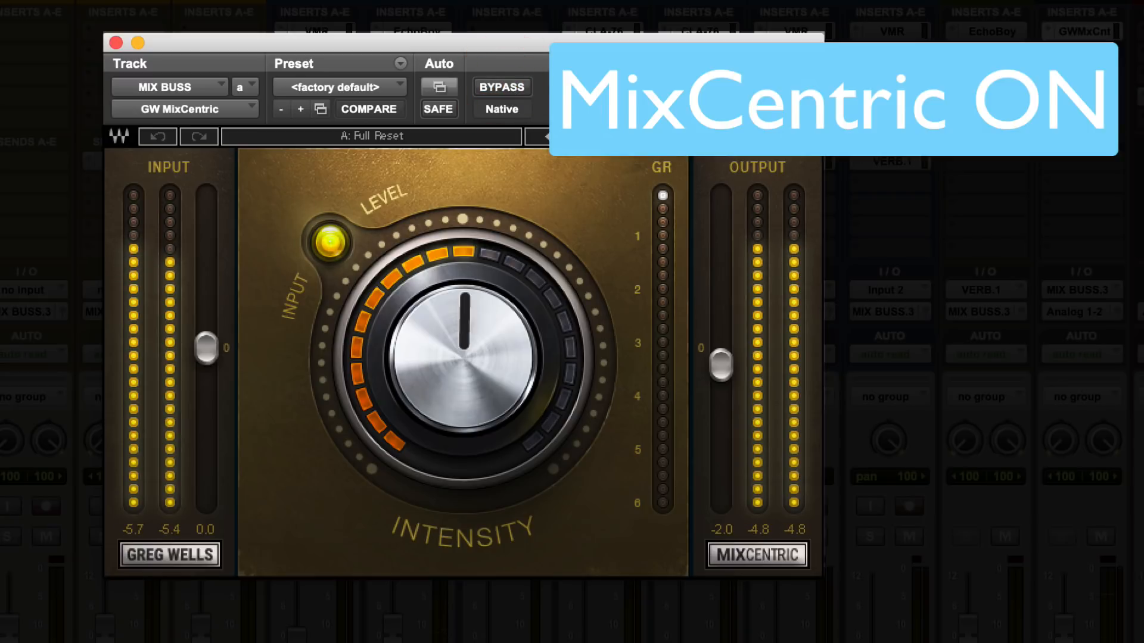
{"action": "left_click", "coordinate": [503, 89]}
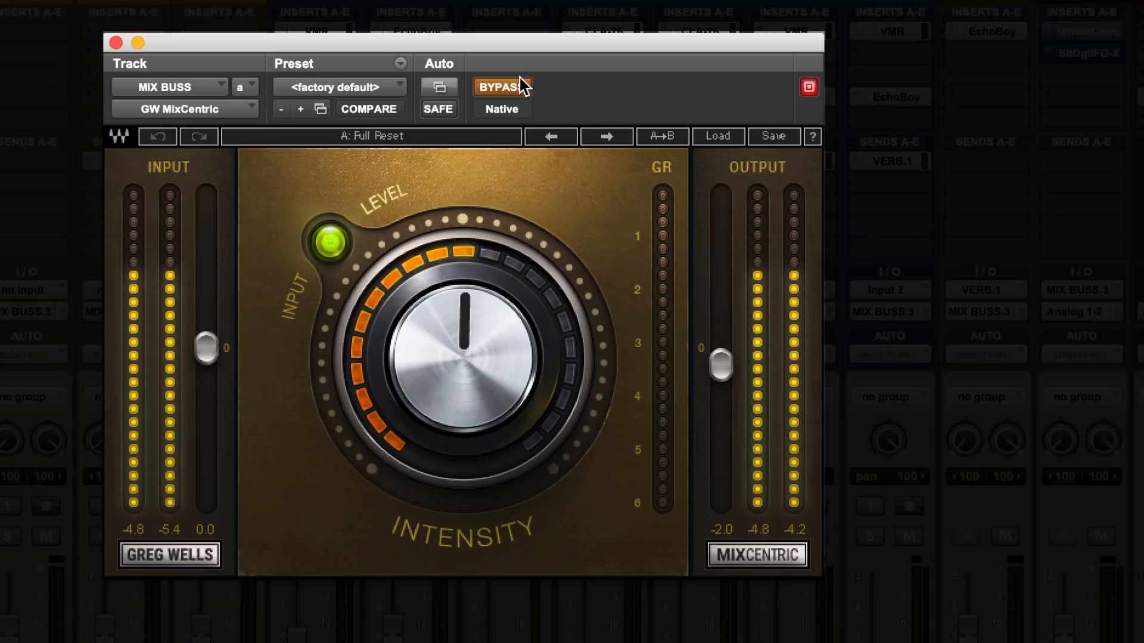
{"action": "left_click", "coordinate": [503, 88]}
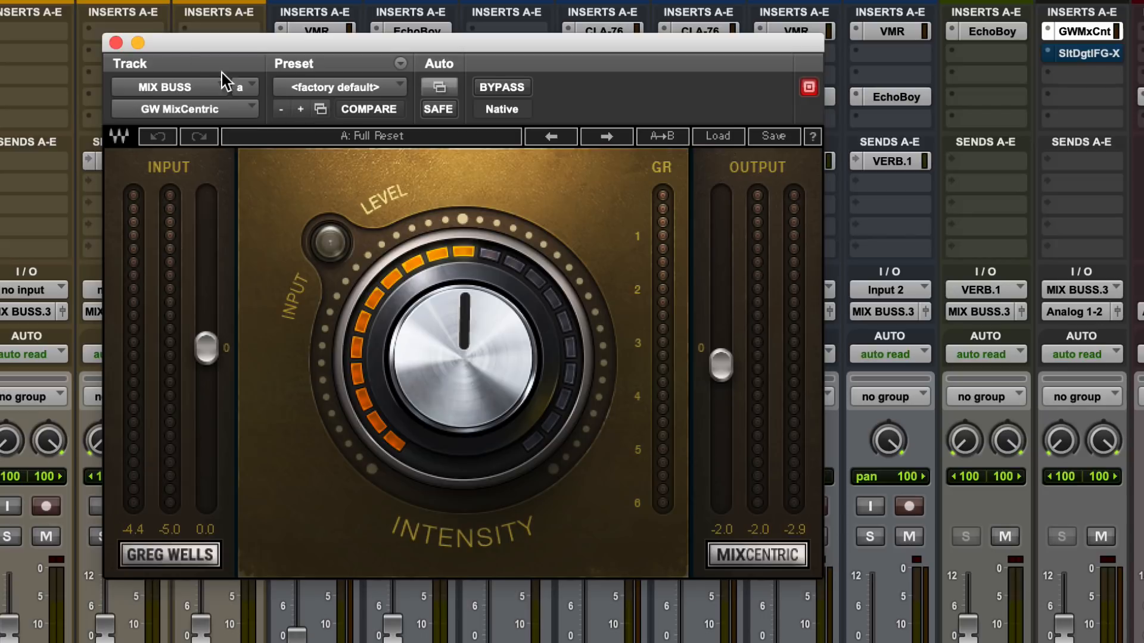
{"action": "left_click", "coordinate": [115, 42]}
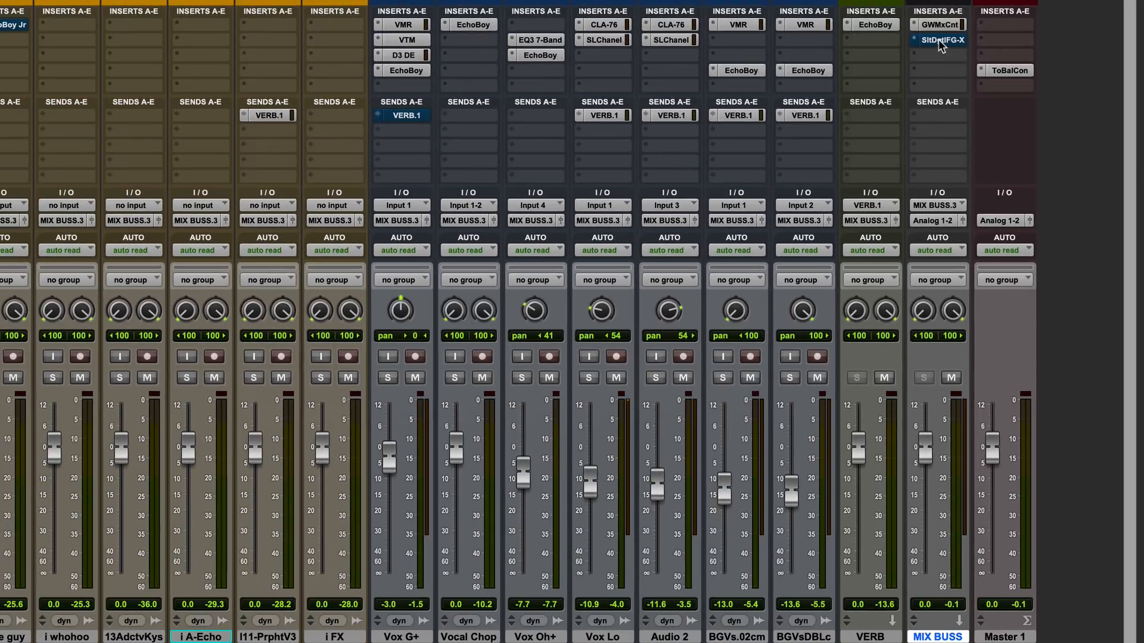
Step: Open the FG-X plug-in on MIX BUSS and switch Constant Gain Monitoring off and back on
{"action": "left_click", "coordinate": [938, 39]}
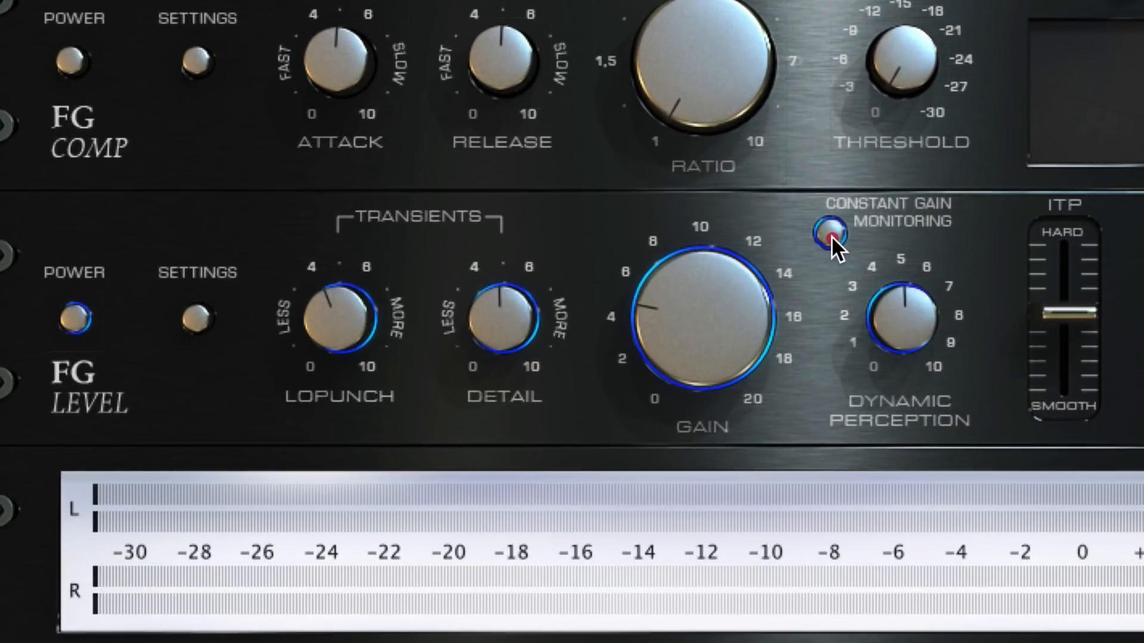
{"action": "left_click", "coordinate": [831, 234]}
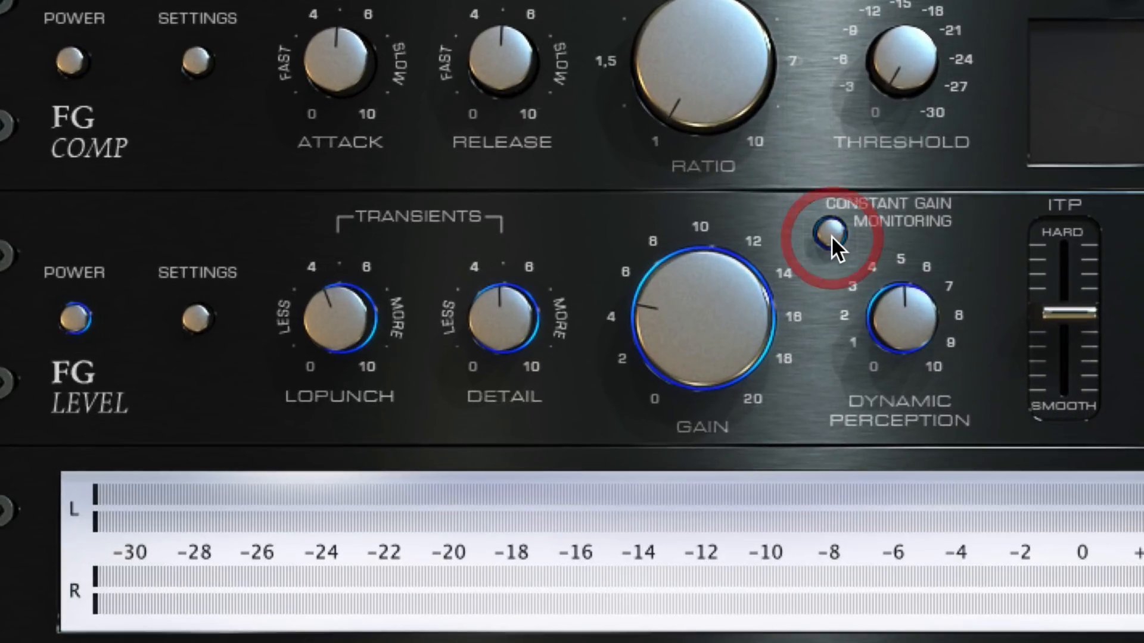
{"action": "left_click", "coordinate": [831, 235]}
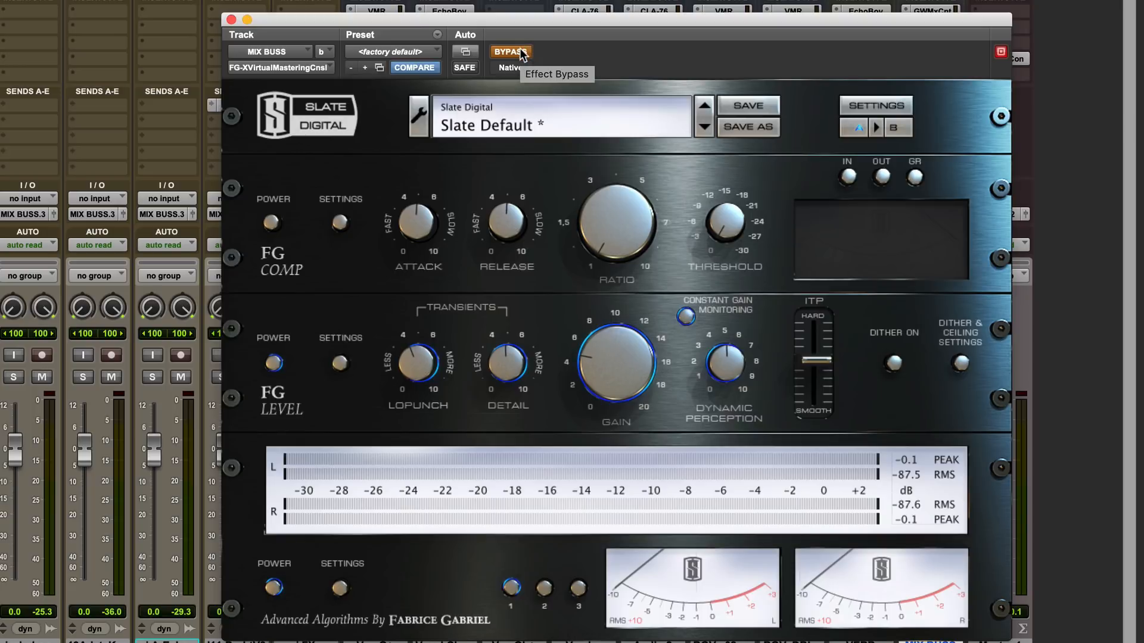
Step: Compare the mix with FG-X bypassed and active during playback, leave FG-X active, and close its window
{"action": "key", "text": "space"}
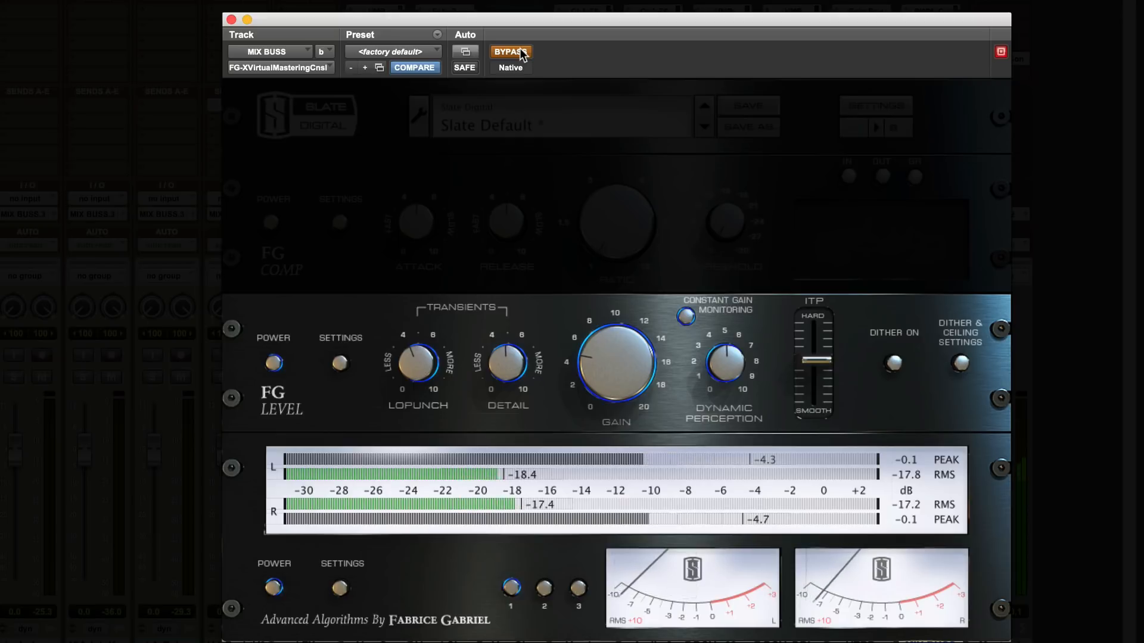
{"action": "left_click", "coordinate": [521, 53]}
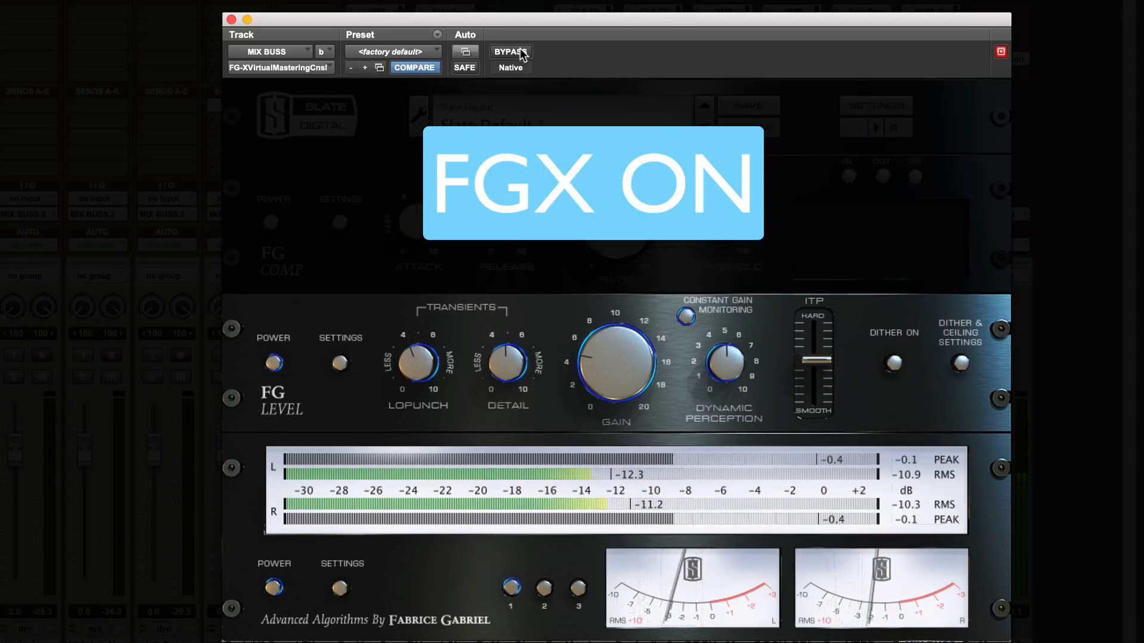
{"action": "left_click", "coordinate": [521, 53]}
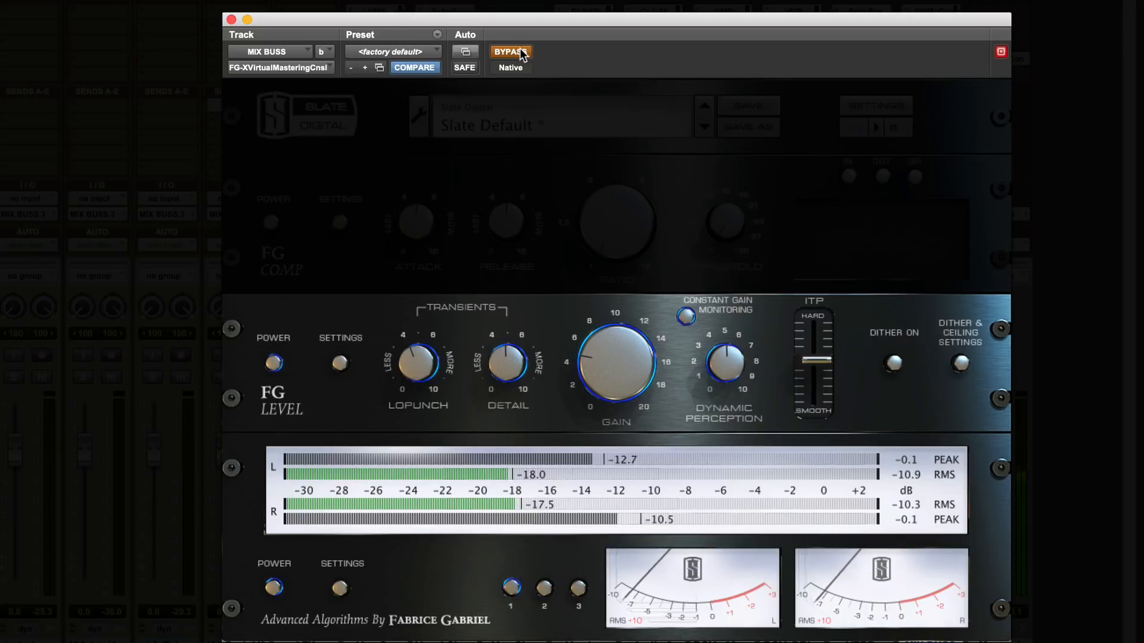
{"action": "left_click", "coordinate": [521, 53]}
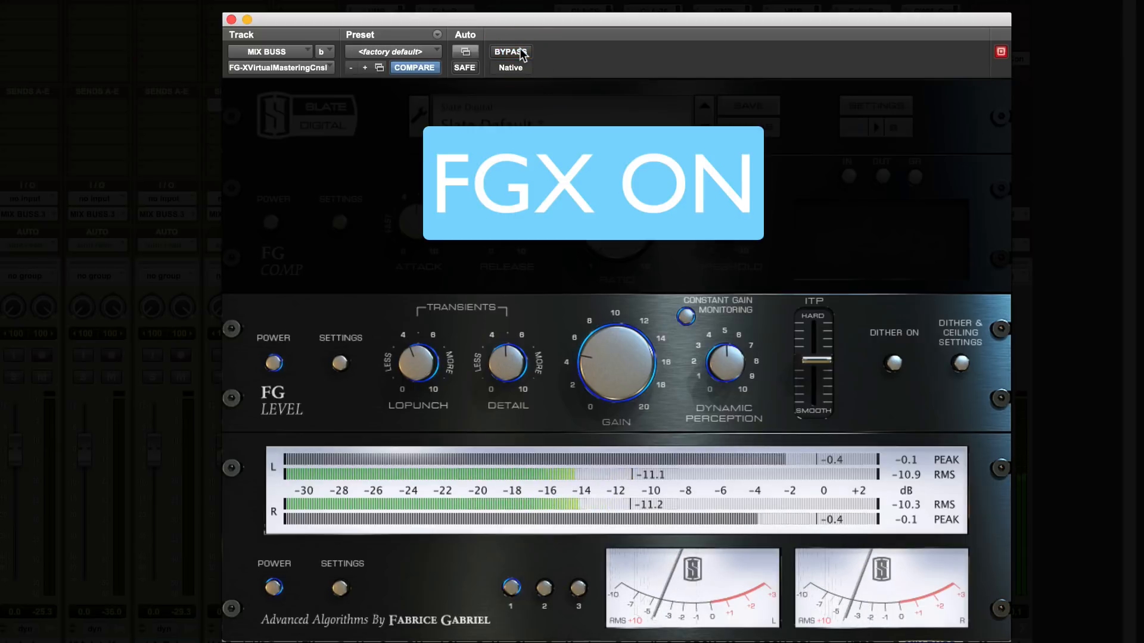
{"action": "key", "text": "space"}
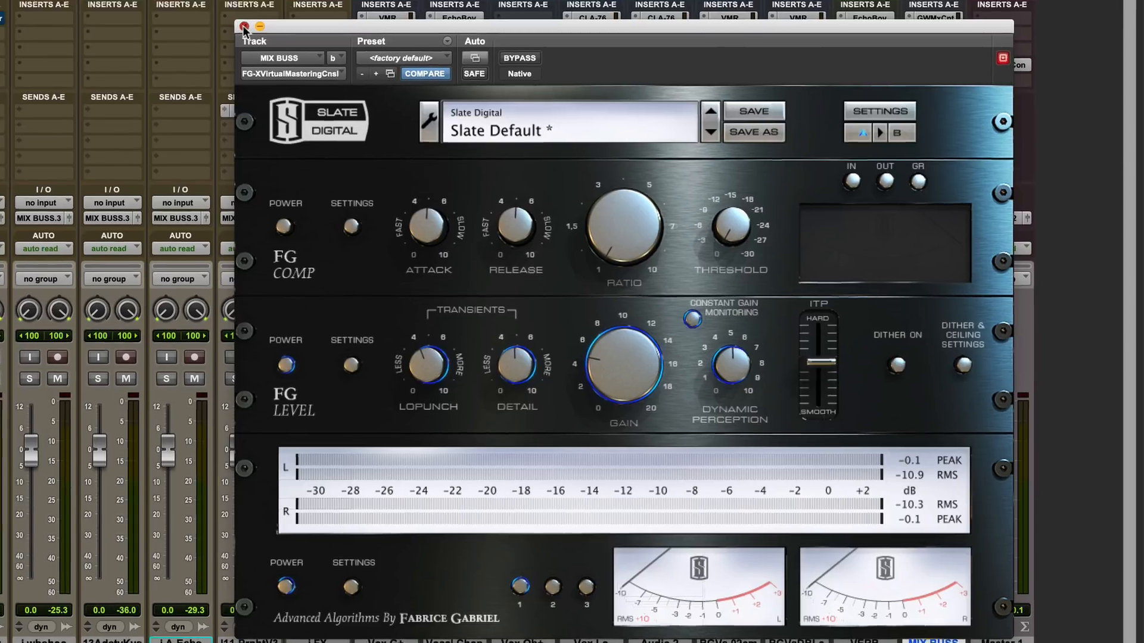
{"action": "left_click", "coordinate": [231, 20]}
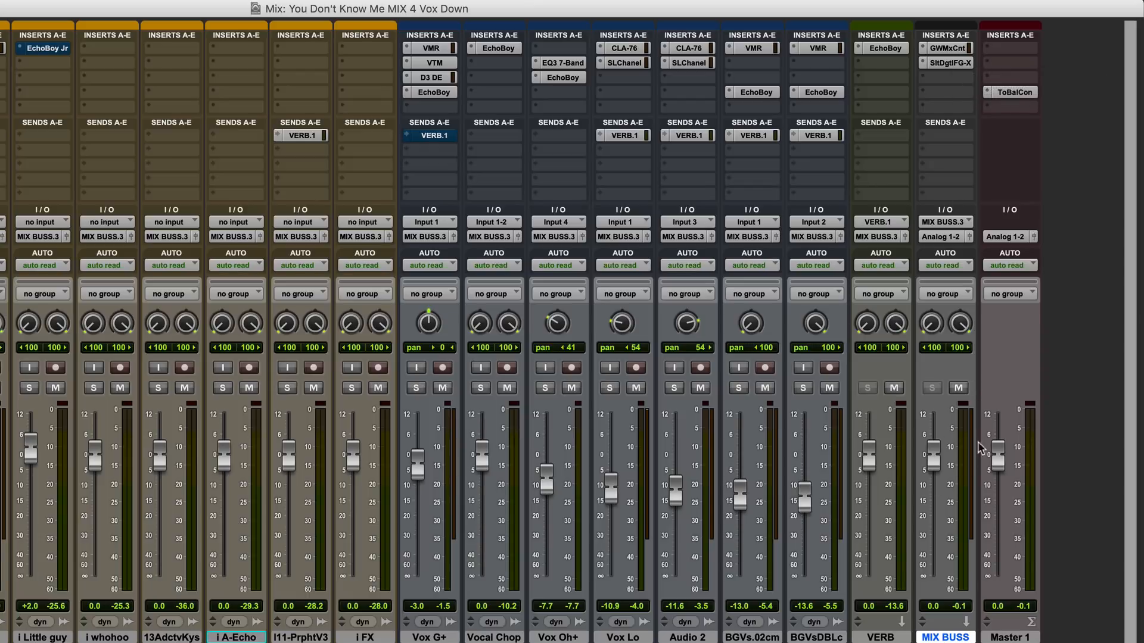
Step: Compare the MIX BUSS sound with its inserts bypassed and active during playback
{"action": "left_click", "coordinate": [952, 47], "text": "ctrl+super"}
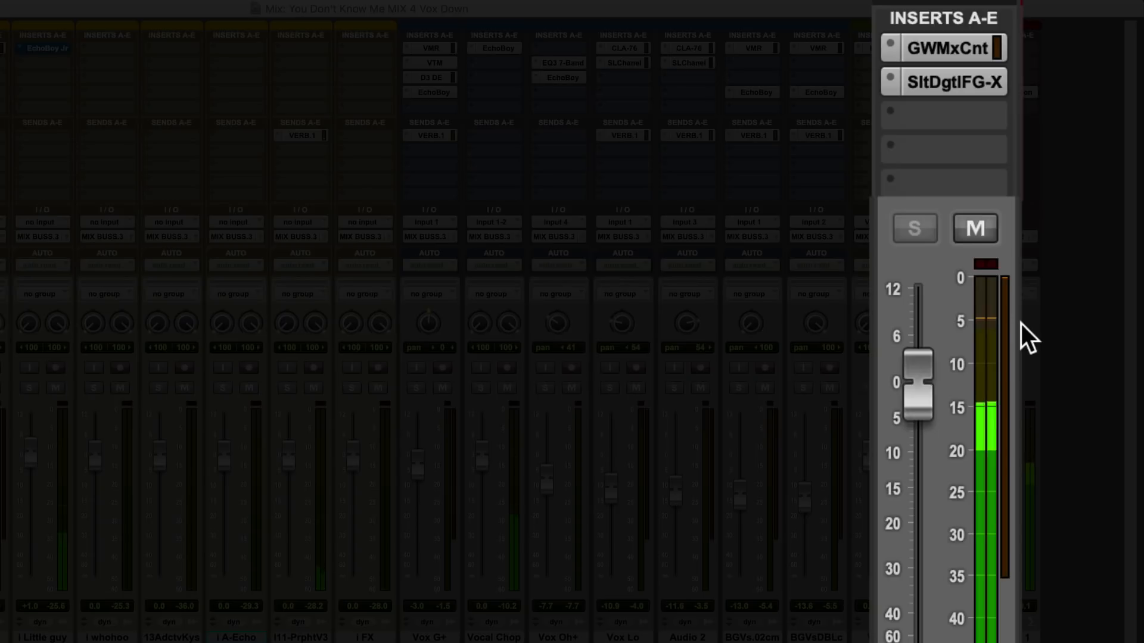
{"action": "key", "text": "space"}
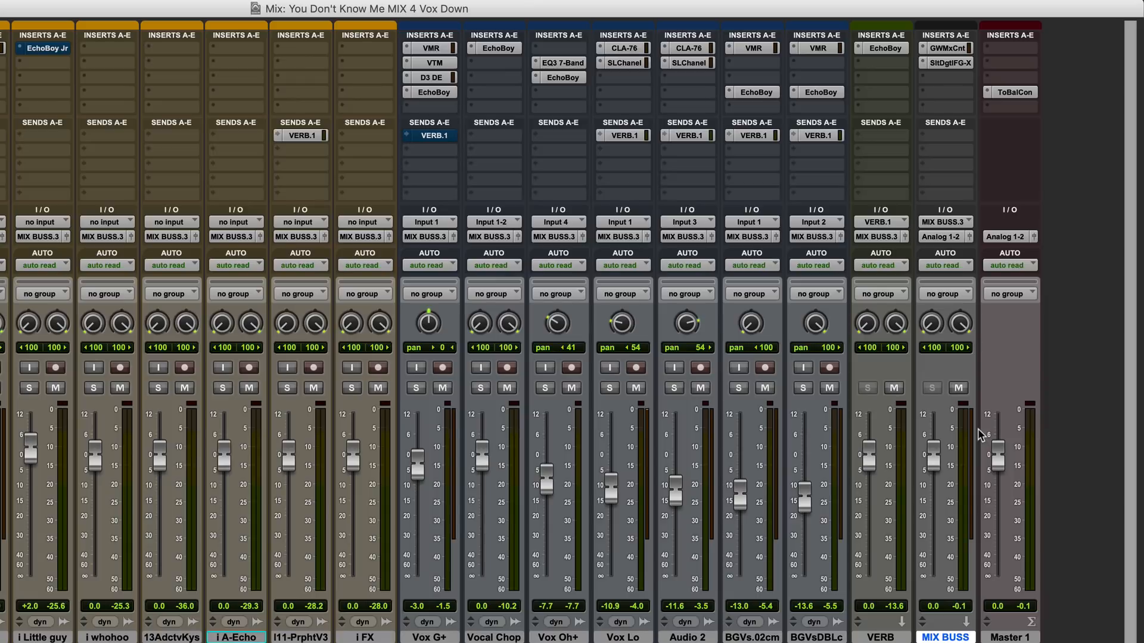
Step: Open the Tonal Balance Control plug-in on the Master 1 track
{"action": "left_click", "coordinate": [1015, 93]}
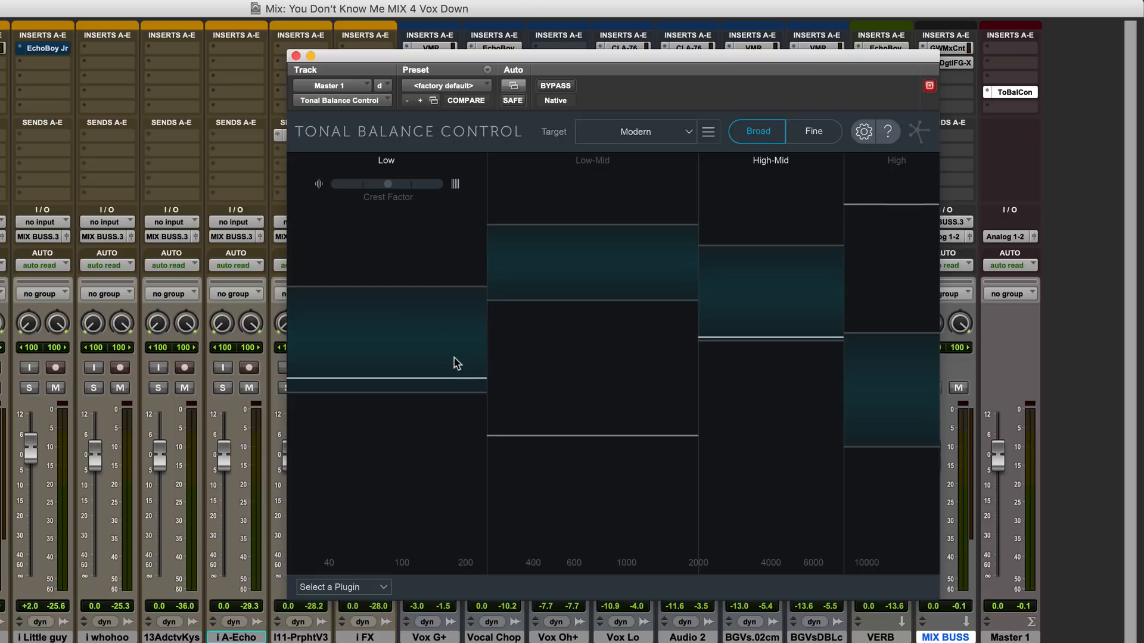
Step: Compare the Bass Heavy and Orchestral targets in Tonal Balance Control and return the target to Modern
{"action": "left_click", "coordinate": [688, 133]}
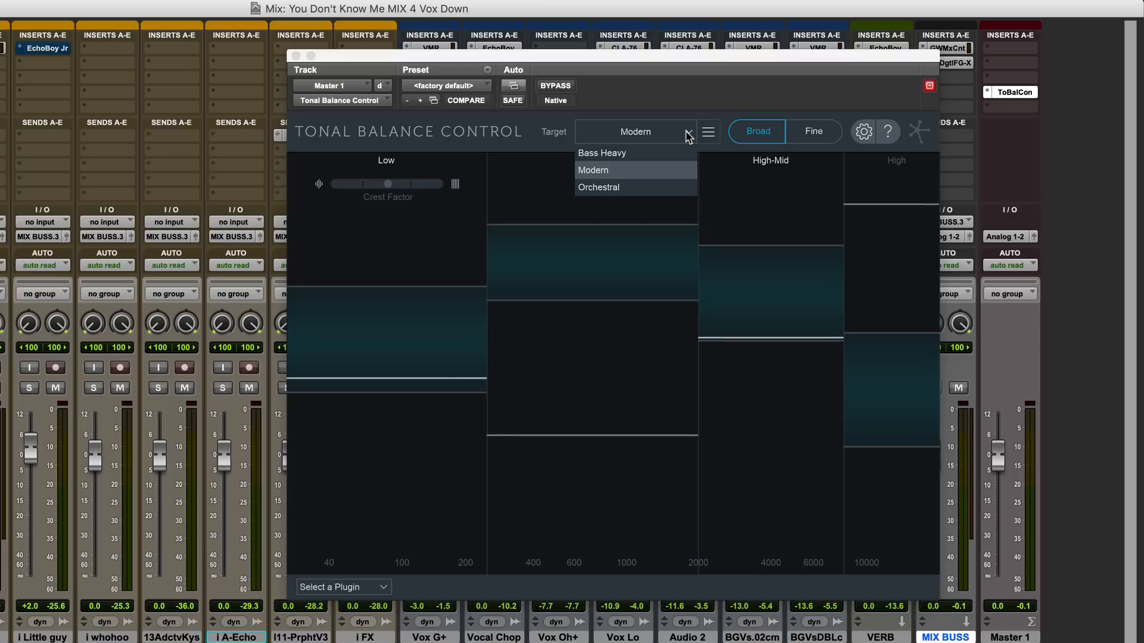
{"action": "left_click", "coordinate": [633, 154]}
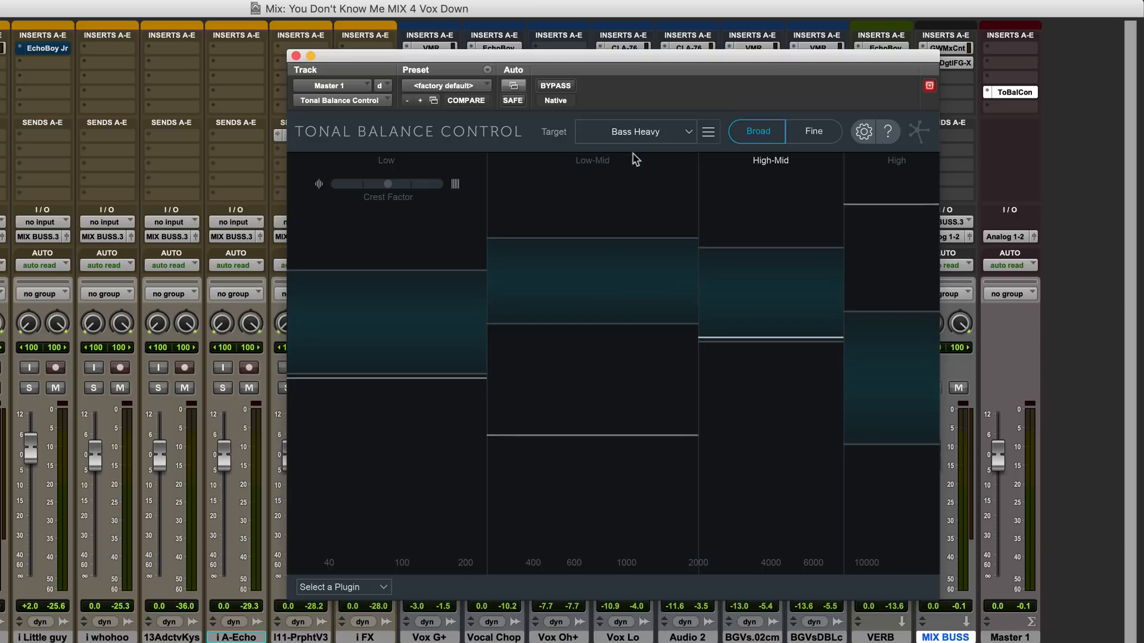
{"action": "left_click", "coordinate": [689, 134]}
{"action": "left_click", "coordinate": [672, 187]}
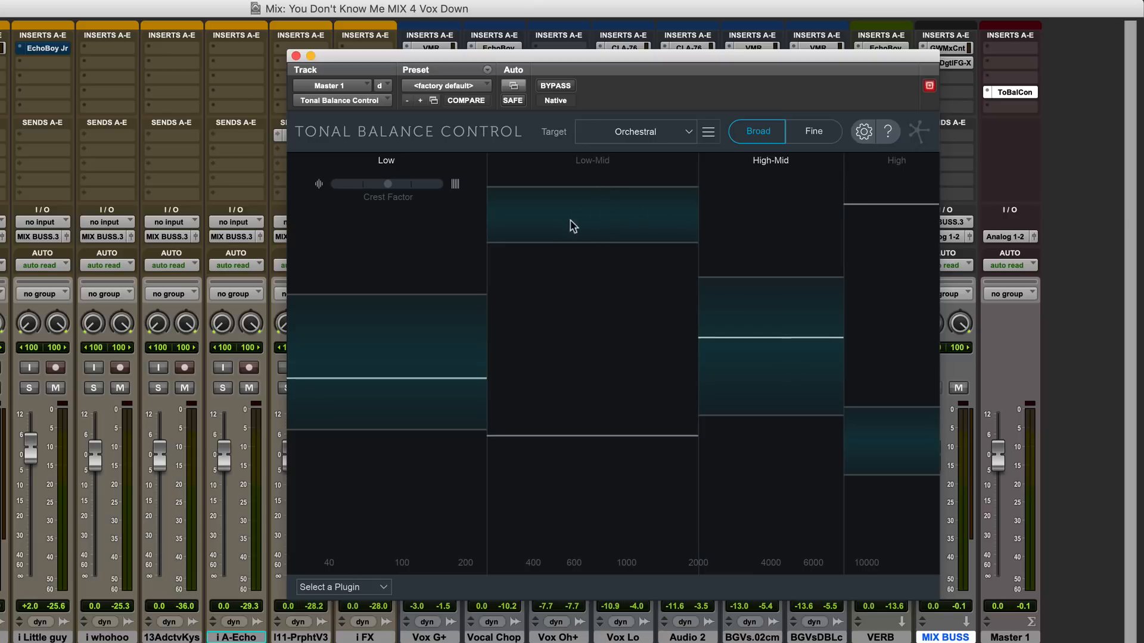
{"action": "left_click", "coordinate": [684, 141]}
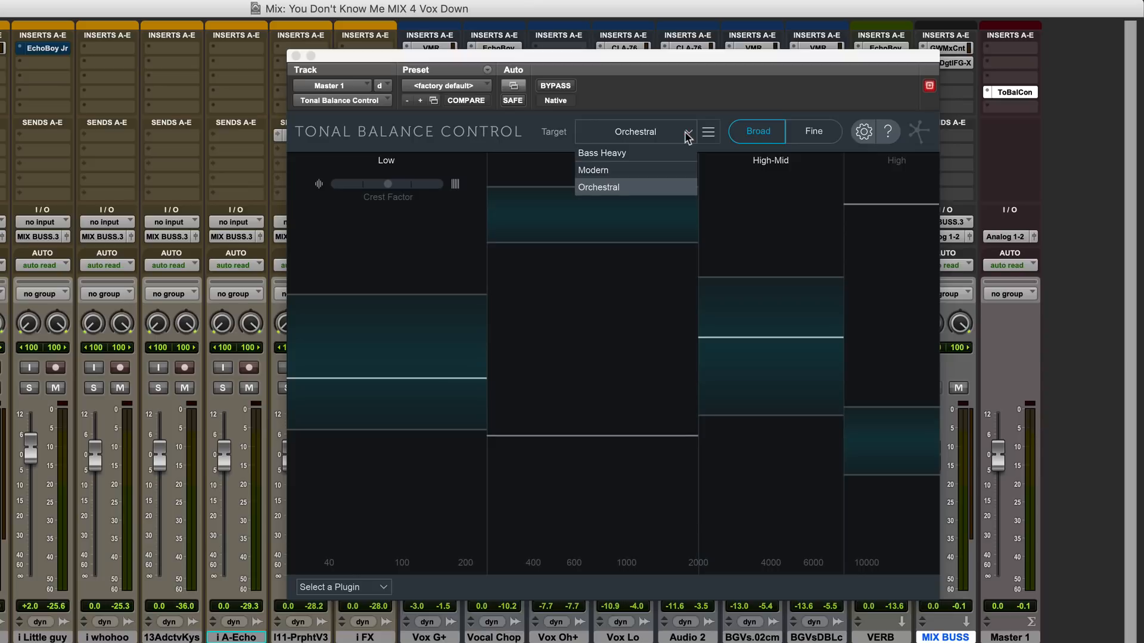
{"action": "left_click", "coordinate": [672, 177]}
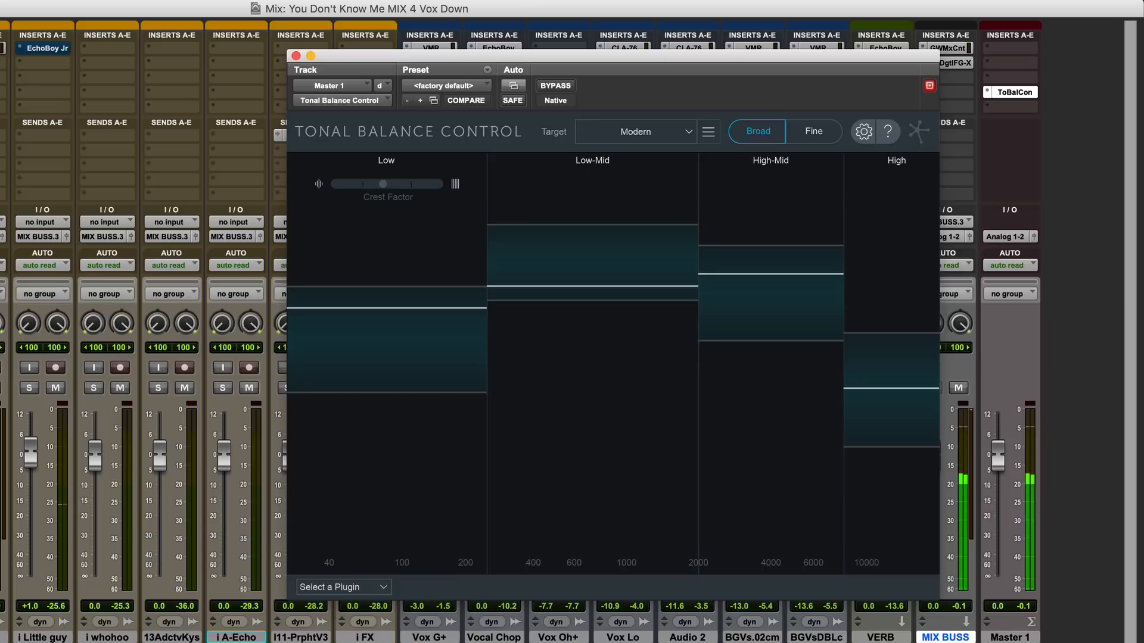
Step: Show the Edit window, stop playback, and return to the Mix window with the Modern target kept
{"action": "key", "text": "super+equal"}
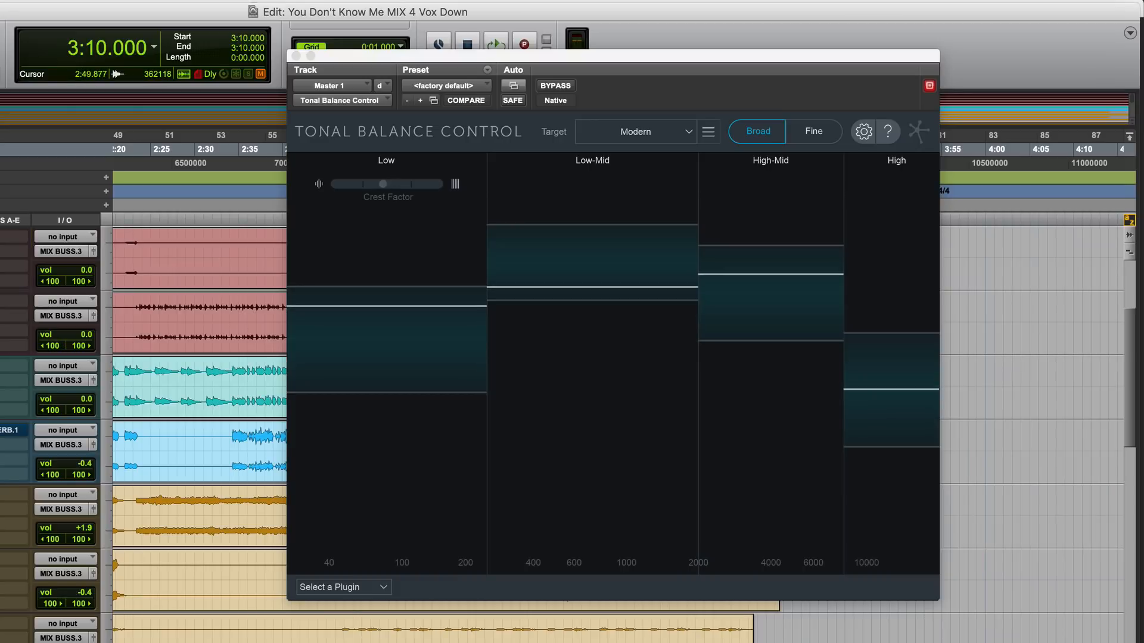
{"action": "key", "text": "space"}
{"action": "key", "text": "super+equal"}
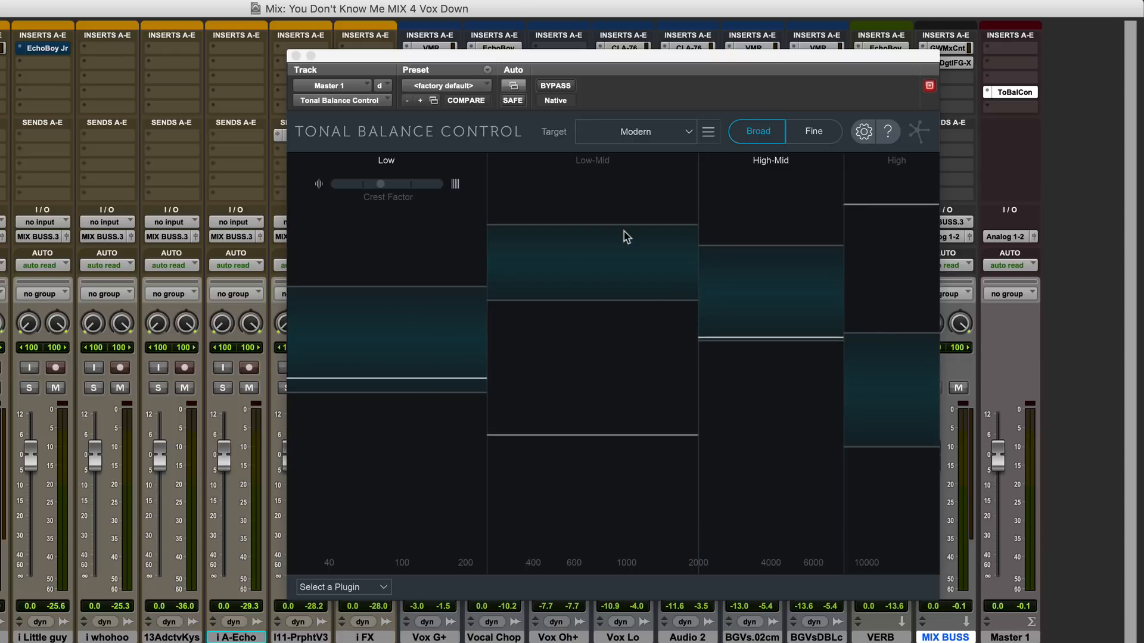
{"action": "left_click", "coordinate": [689, 134]}
{"action": "left_click", "coordinate": [691, 135]}
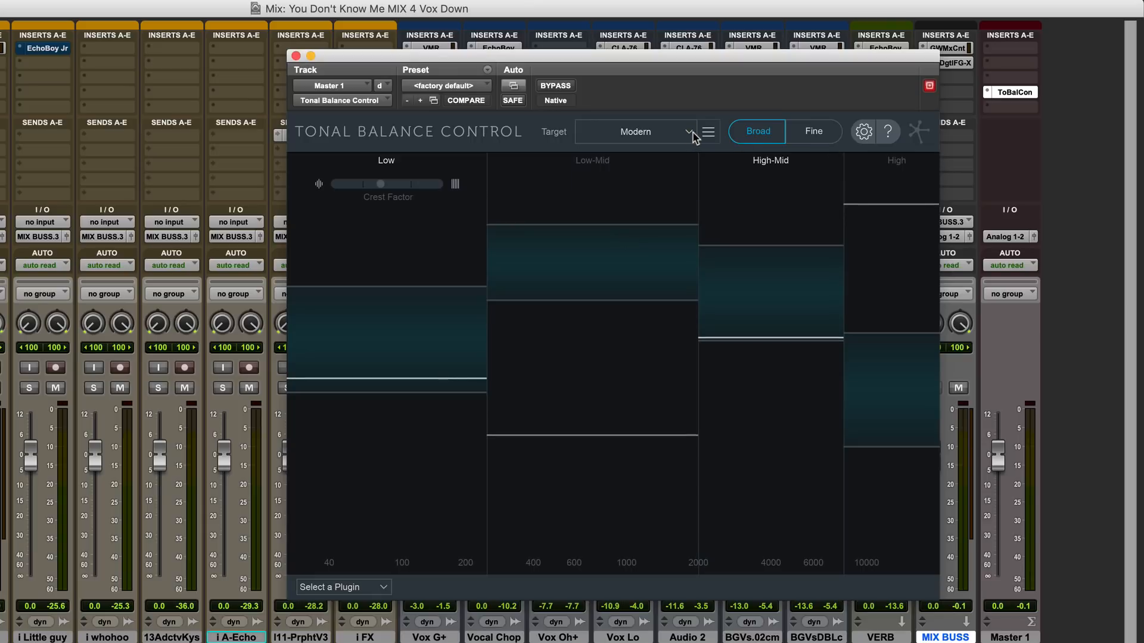
Step: Check the mix against the target in Fine view during playback, return to Broad view, and close Tonal Balance Control
{"action": "left_click", "coordinate": [816, 132]}
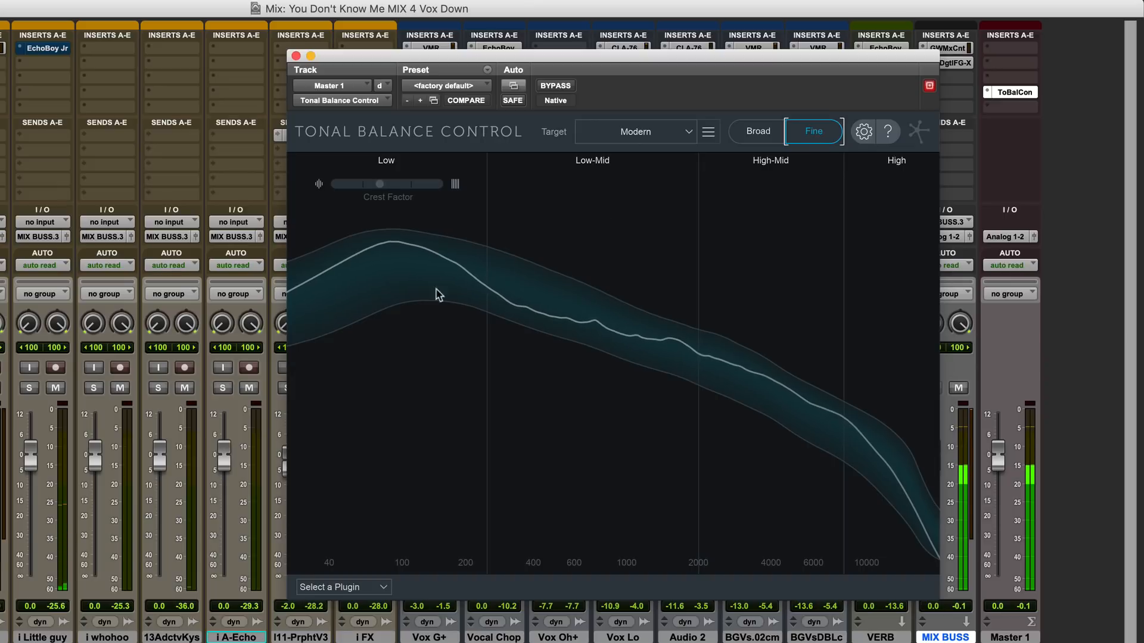
{"action": "key", "text": "space"}
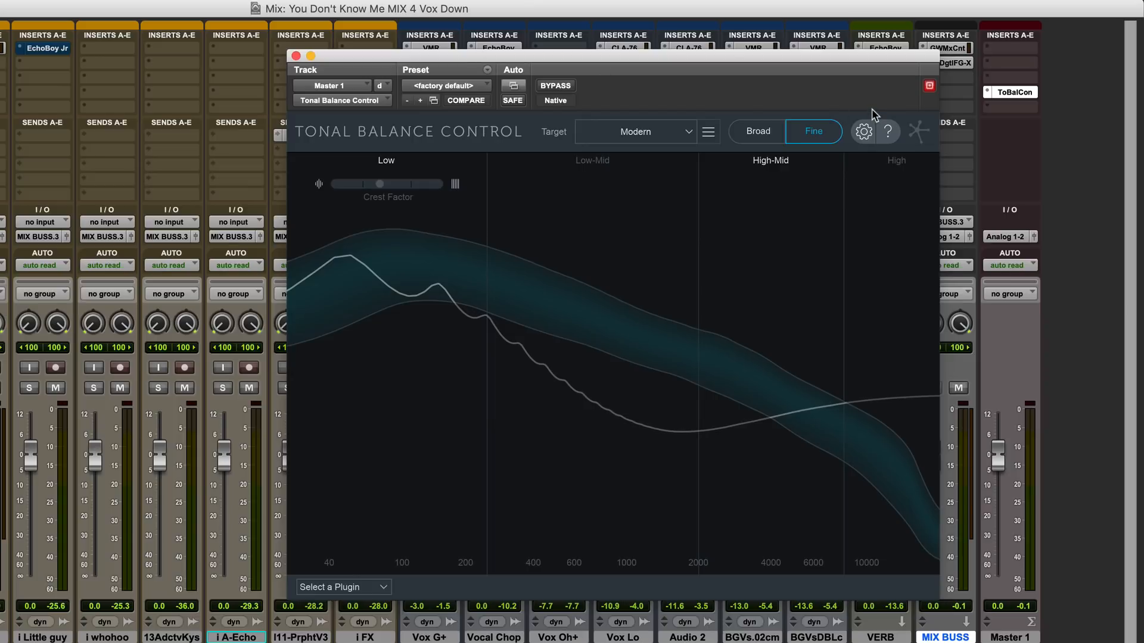
{"action": "left_click", "coordinate": [766, 134]}
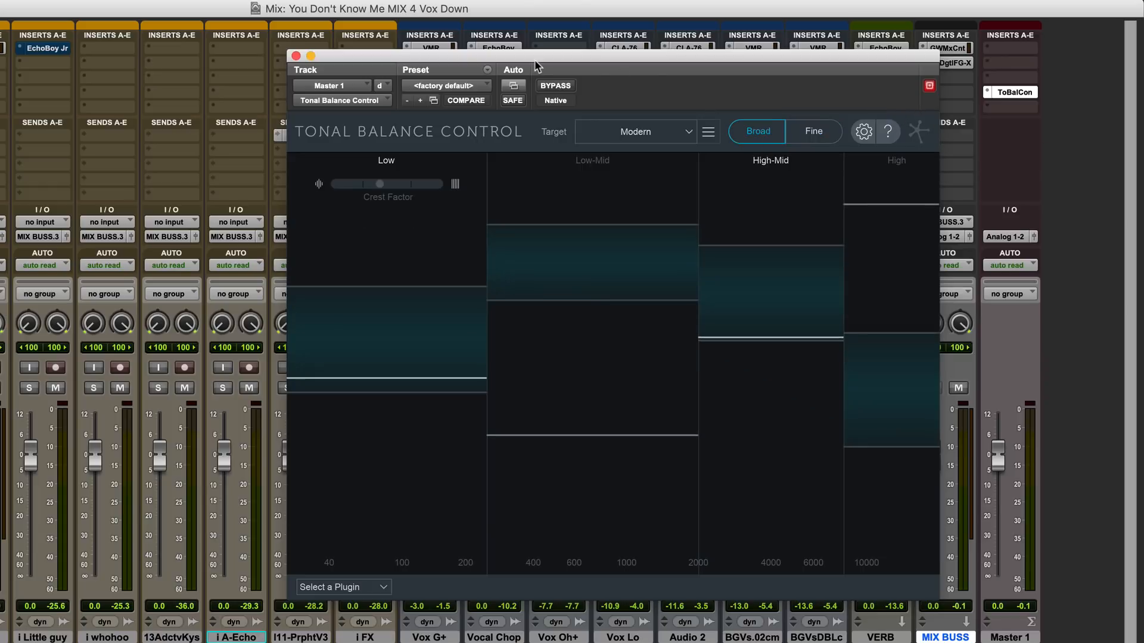
{"action": "left_click", "coordinate": [295, 56]}
Step: Open the MixCentric and FG-X plug-ins from MIX BUSS and place their windows side by side
{"action": "left_click", "coordinate": [962, 48]}
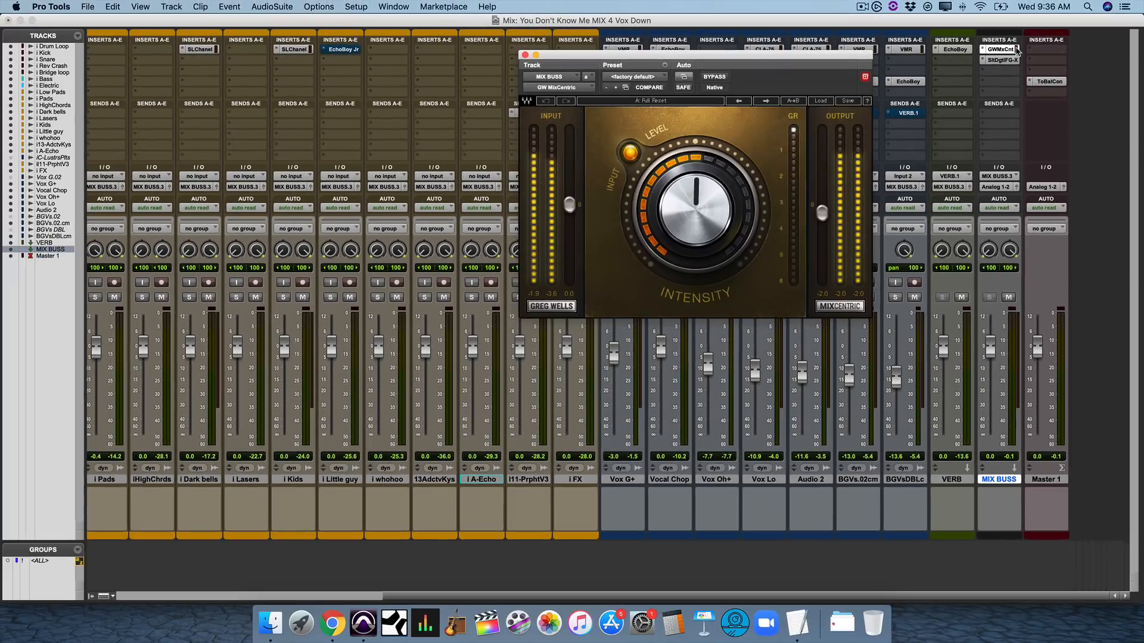
{"action": "left_click_drag", "start_coordinate": [835, 54], "coordinate": [356, 42]}
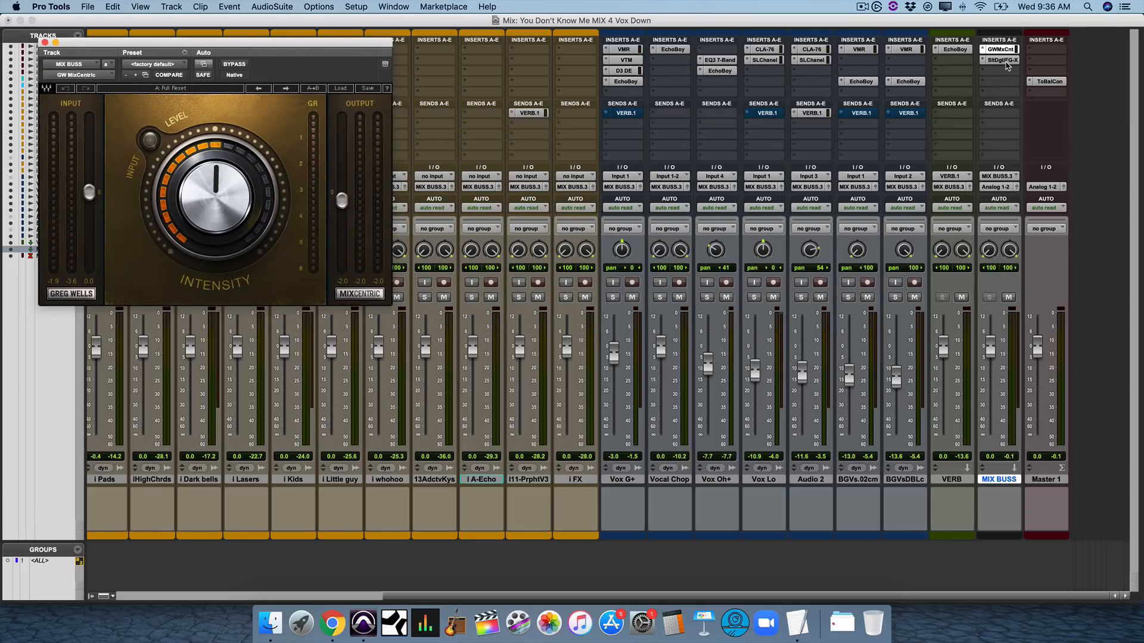
{"action": "left_click", "coordinate": [1005, 61]}
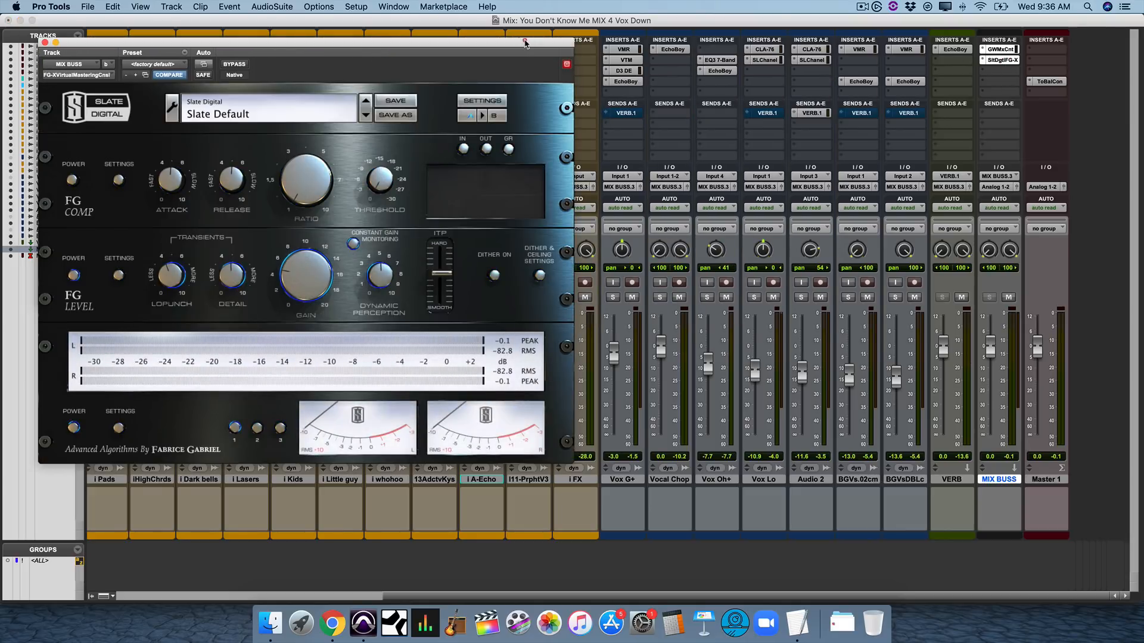
{"action": "left_click_drag", "start_coordinate": [510, 44], "coordinate": [900, 40]}
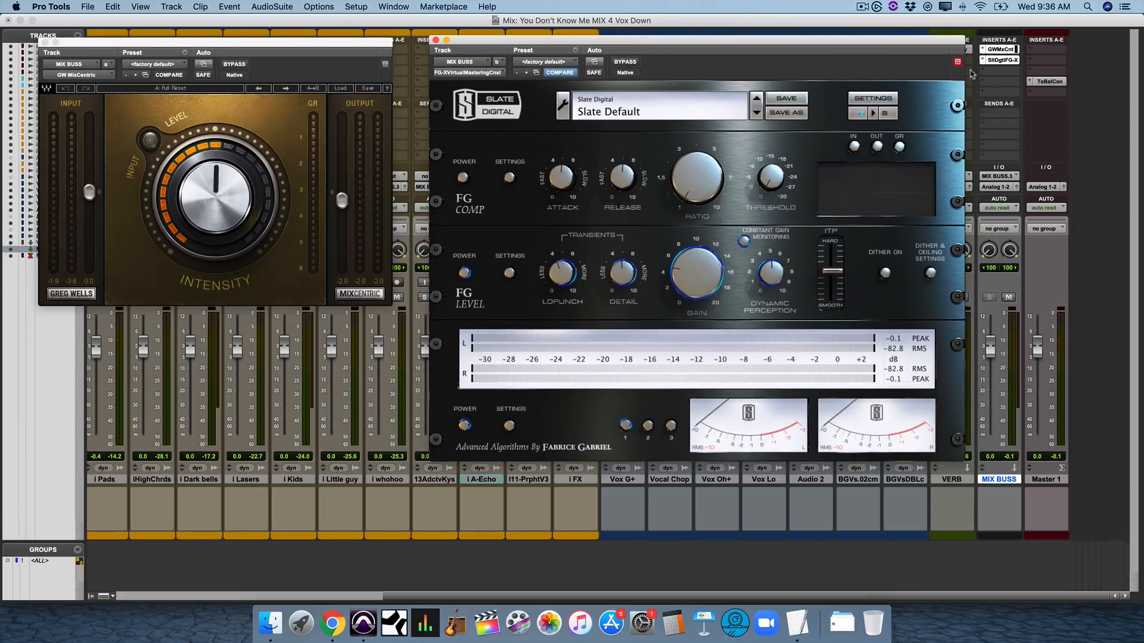
Step: Open Tonal Balance Control from Master 1 and arrange it with the other plug-in windows, bringing MixCentric and FG-X to the front
{"action": "left_click", "coordinate": [1049, 82]}
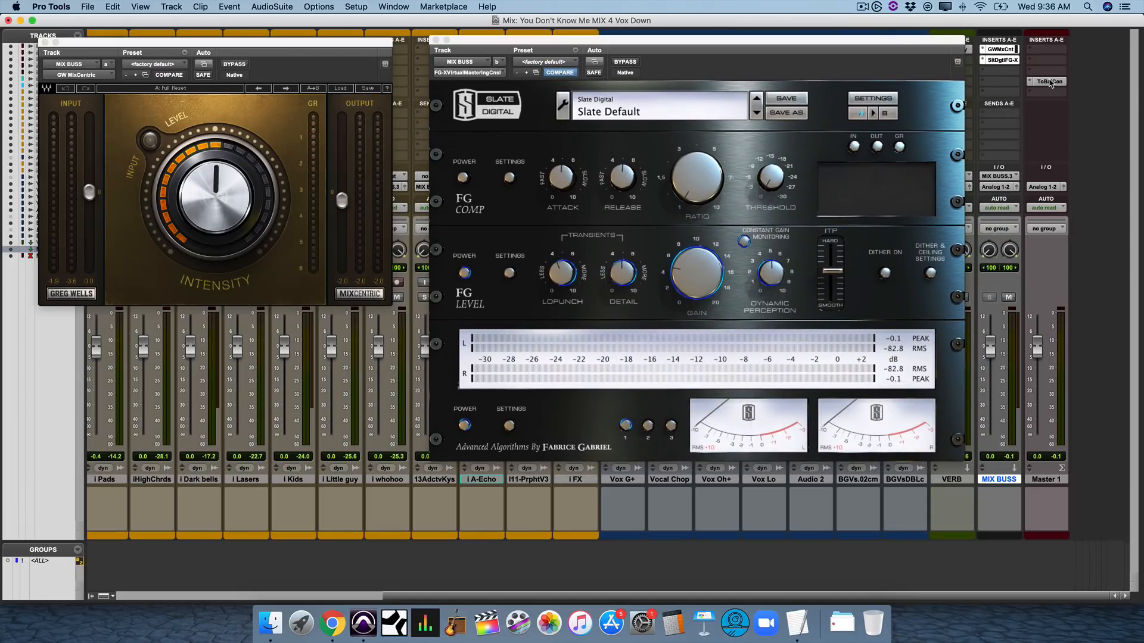
{"action": "left_click_drag", "start_coordinate": [748, 42], "coordinate": [564, 171]}
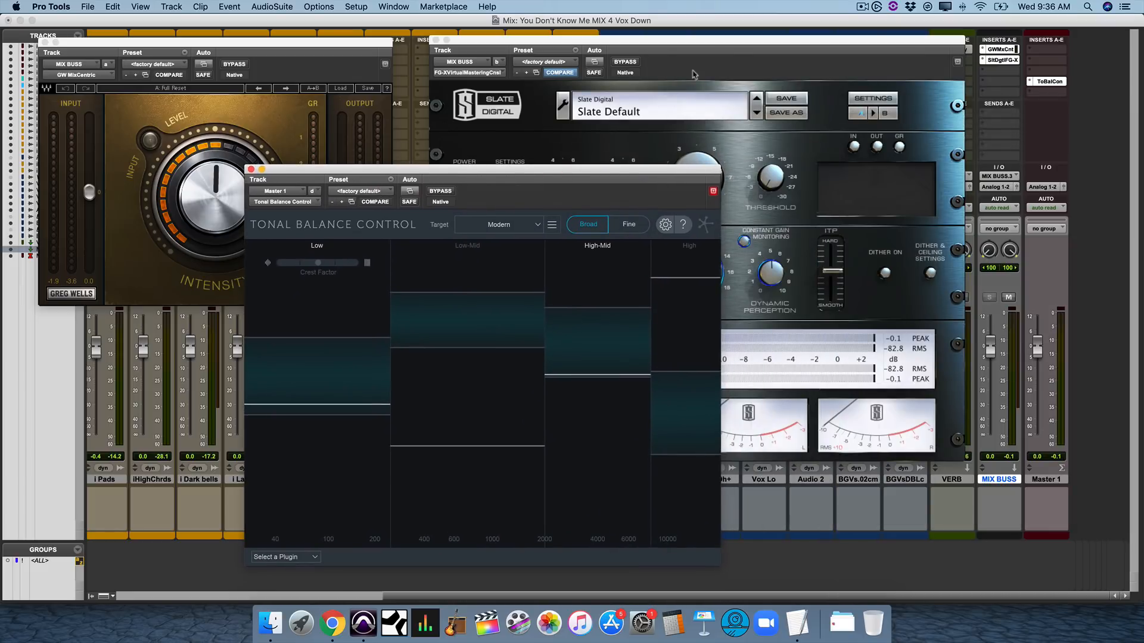
{"action": "left_click_drag", "start_coordinate": [740, 40], "coordinate": [828, 35]}
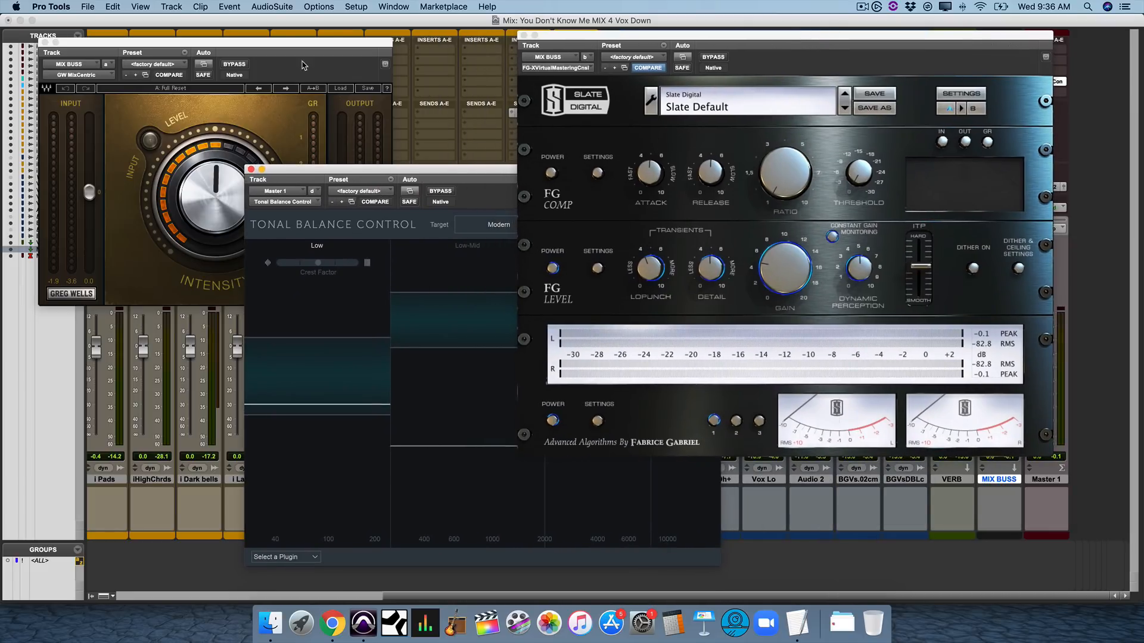
{"action": "left_click", "coordinate": [265, 62]}
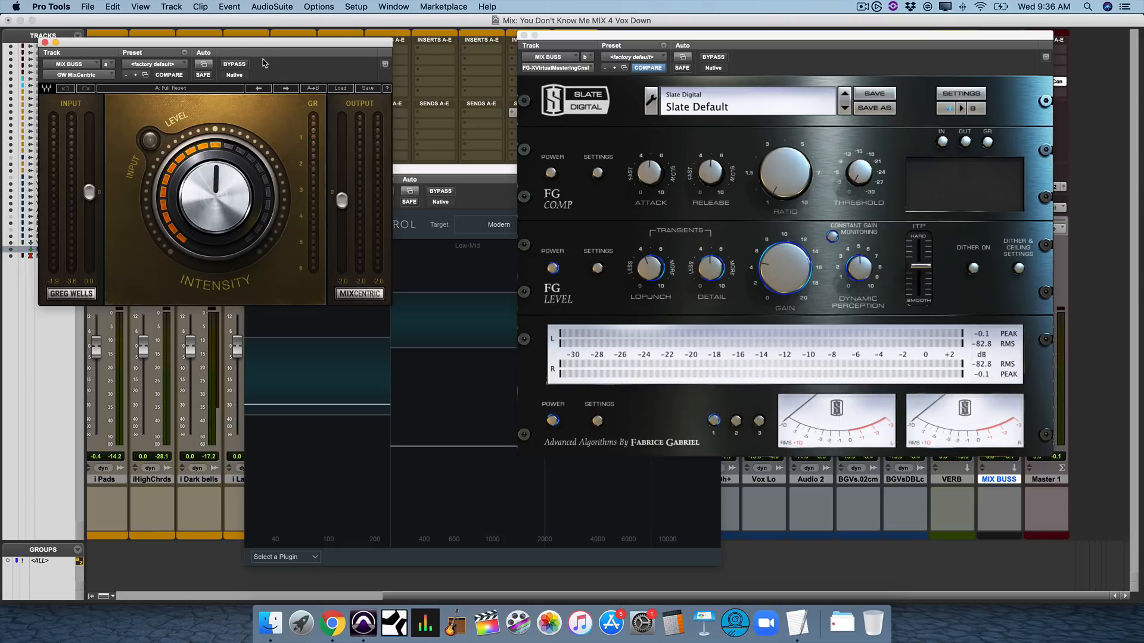